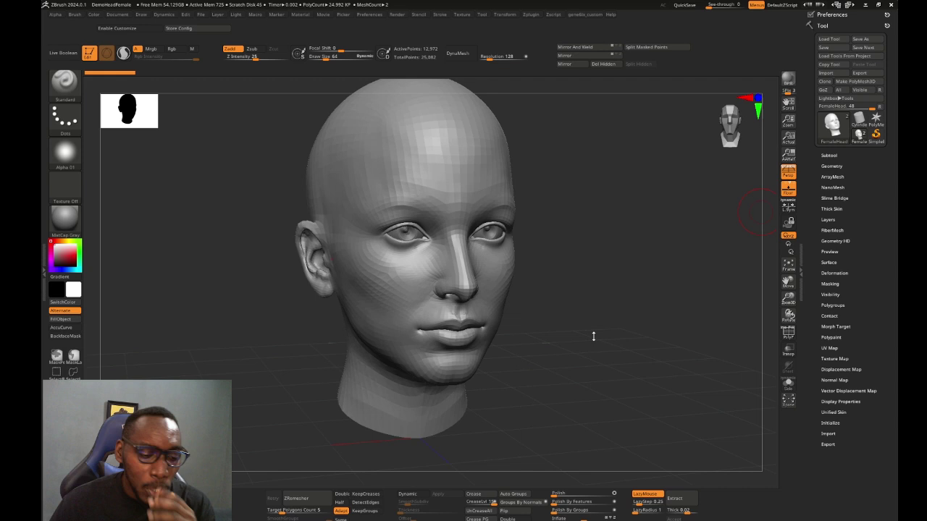
# Step: Switch to the browser to view the GoB add-on's GitHub page, and minimize the browser window
pyautogui.hotkey('alt', 'Tab')
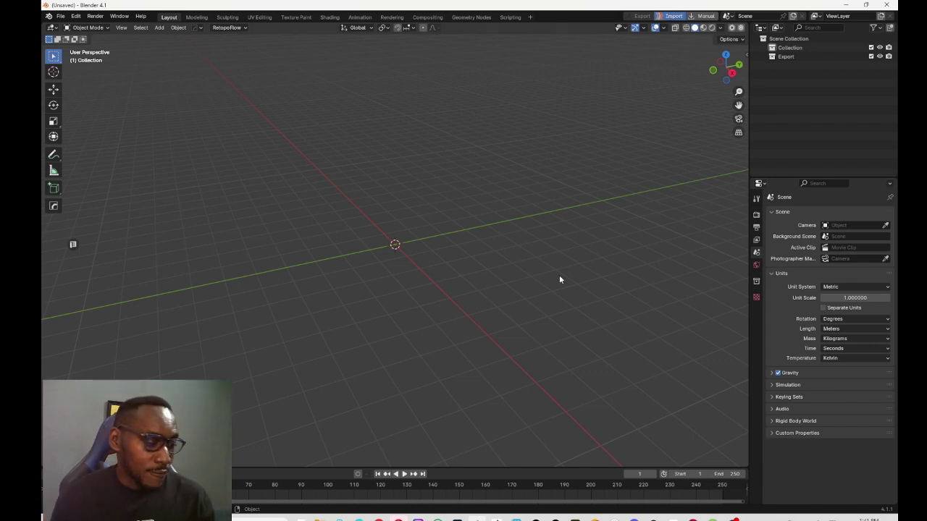
pyautogui.click(379, 518)
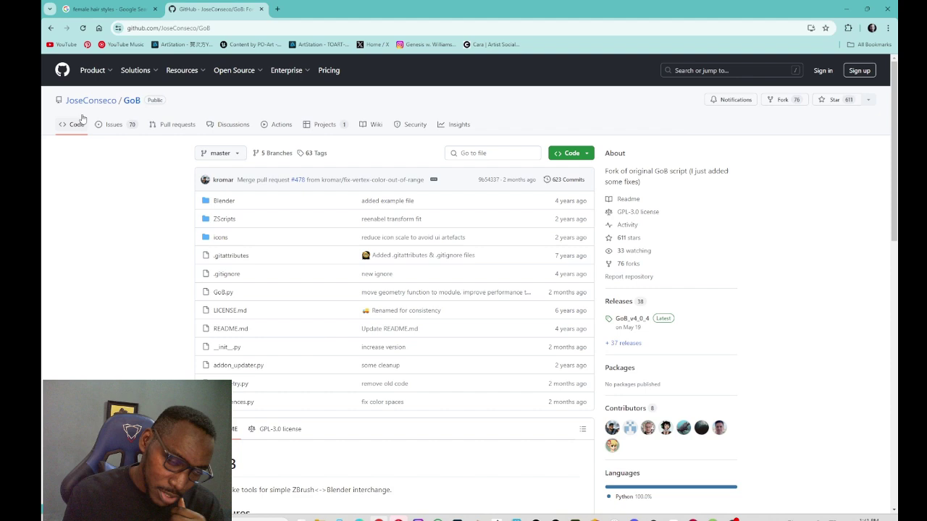
pyautogui.click(852, 9)
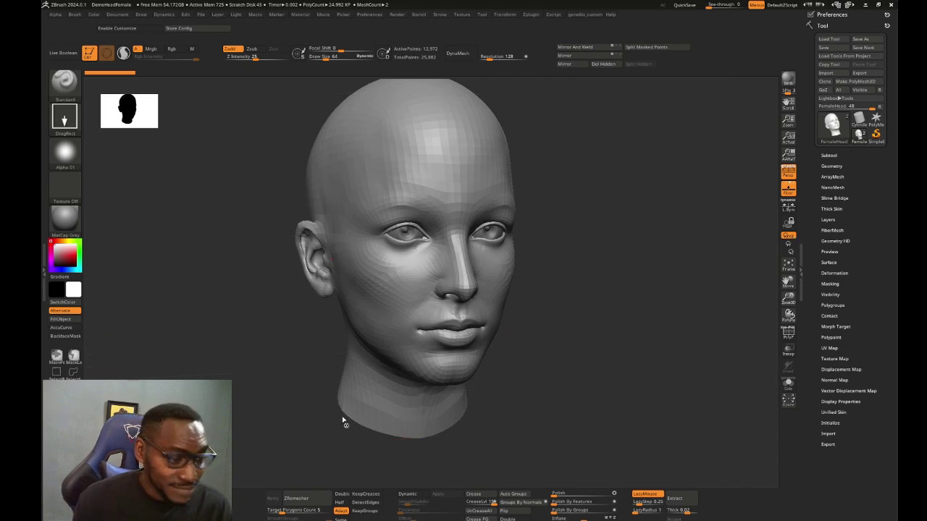
# Step: Switch to Blender and examine the transferred female head up close from the side and front
pyautogui.press('super')
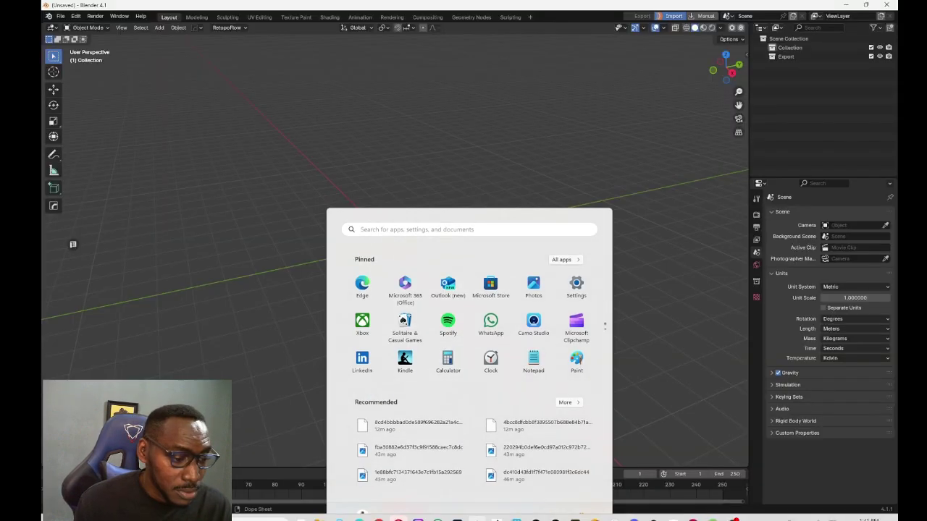
pyautogui.press('Escape')
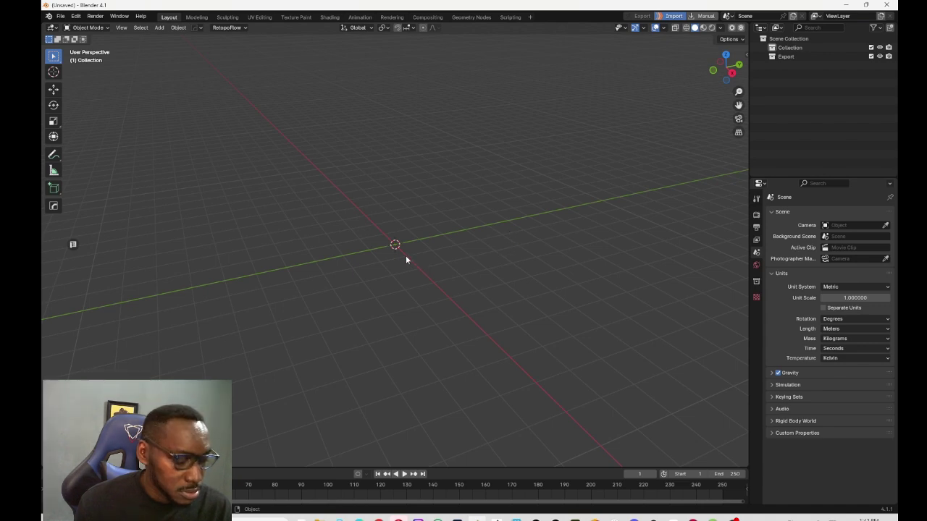
pyautogui.scroll(5, 407, 252)
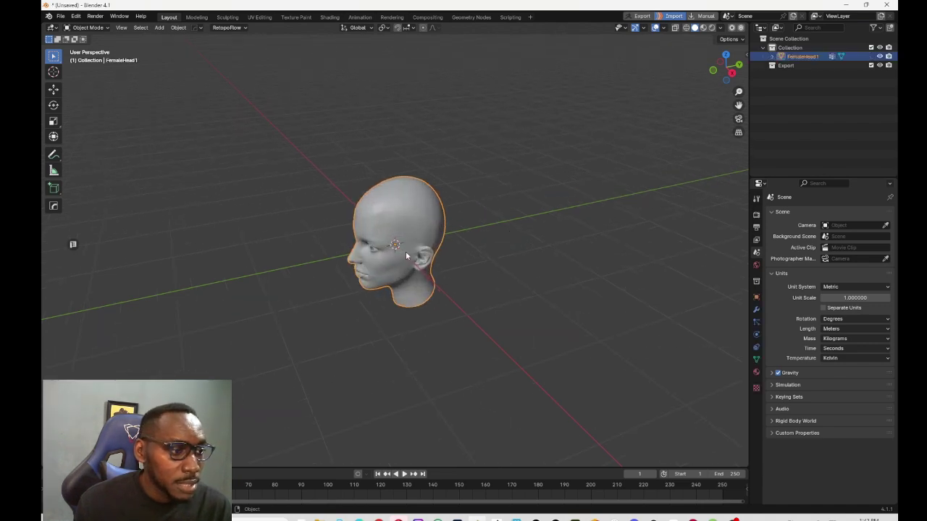
pyautogui.moveTo(406, 251); pyautogui.dragTo(423, 108, button='middle')
pyautogui.scroll(5, 477, 233)
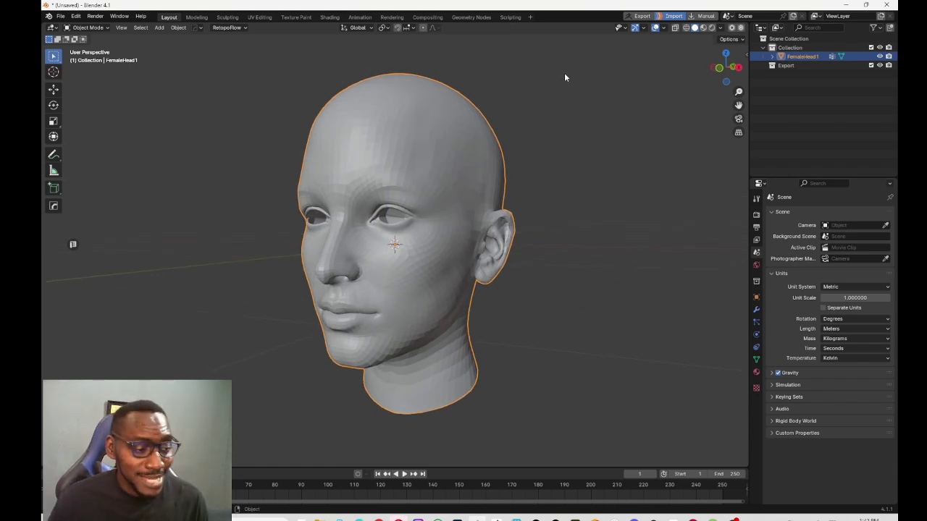
pyautogui.moveTo(364, 197); pyautogui.dragTo(399, 200, button='middle')
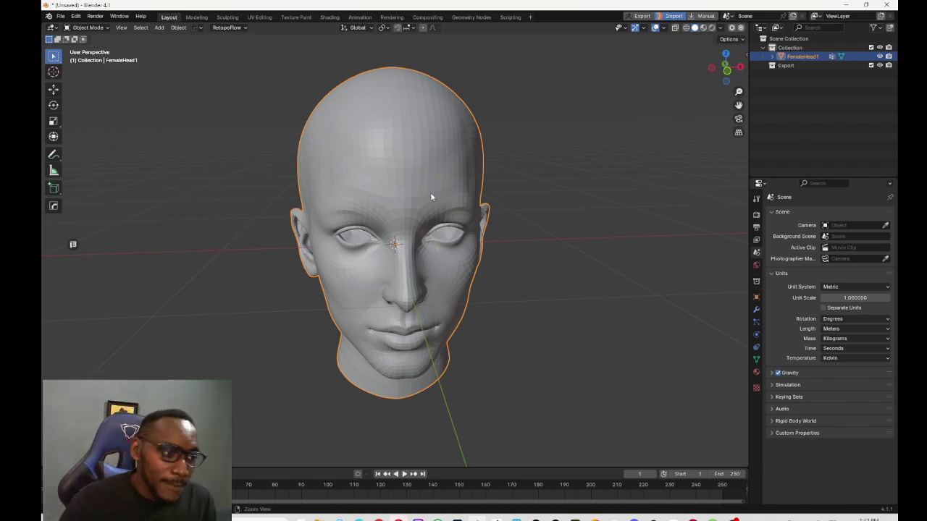
pyautogui.moveTo(431, 194)
pyautogui.mouseDown(button='middle')
pyautogui.moveTo(409, 187)
pyautogui.moveTo(425, 185)
pyautogui.mouseUp(button='middle')
pyautogui.scroll(4, 452, 207)
pyautogui.moveTo(518, 228); pyautogui.dragTo(484, 232, button='middle')
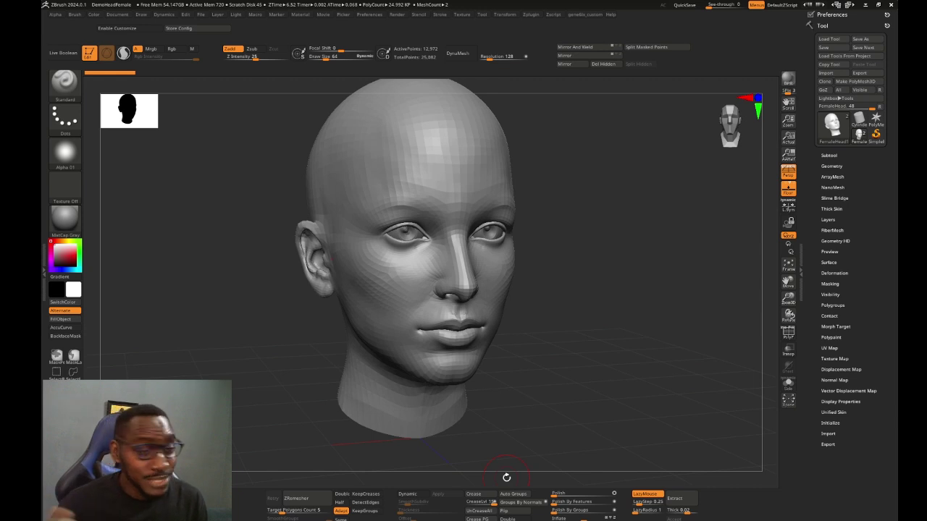
# Step: Switch to ZBrush and divide the female head's geometry up to subdivision level 3
pyautogui.moveTo(655, 289); pyautogui.dragTo(594, 292)
pyautogui.keyDown('ctrl'); pyautogui.moveTo(595, 292); pyautogui.dragTo(636, 350, button='right'); pyautogui.keyUp('ctrl')
pyautogui.moveTo(636, 350); pyautogui.dragTo(627, 339)
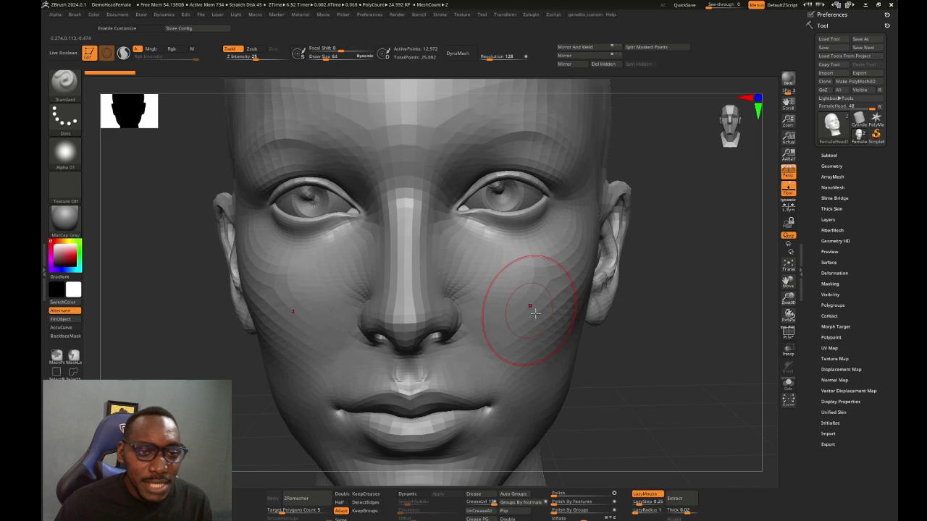
pyautogui.click(830, 156)
pyautogui.click(831, 156)
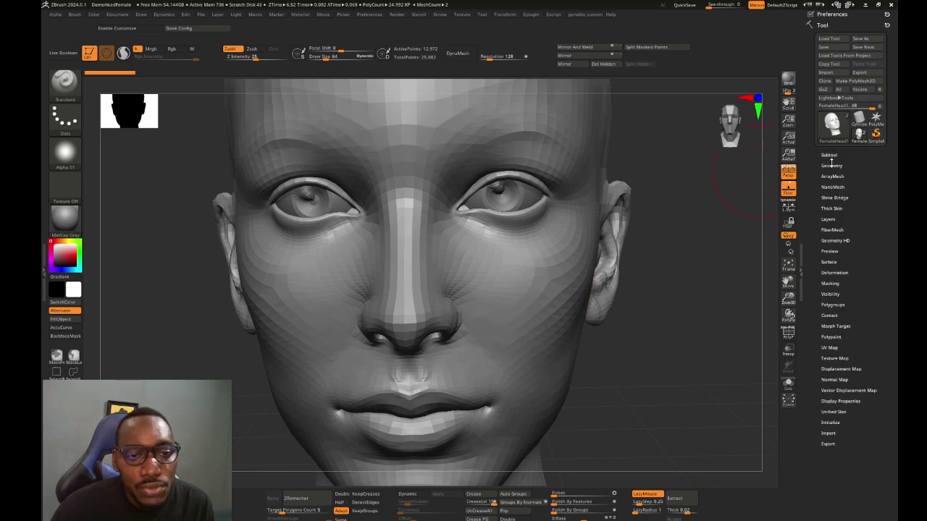
pyautogui.click(832, 166)
pyautogui.click(827, 203)
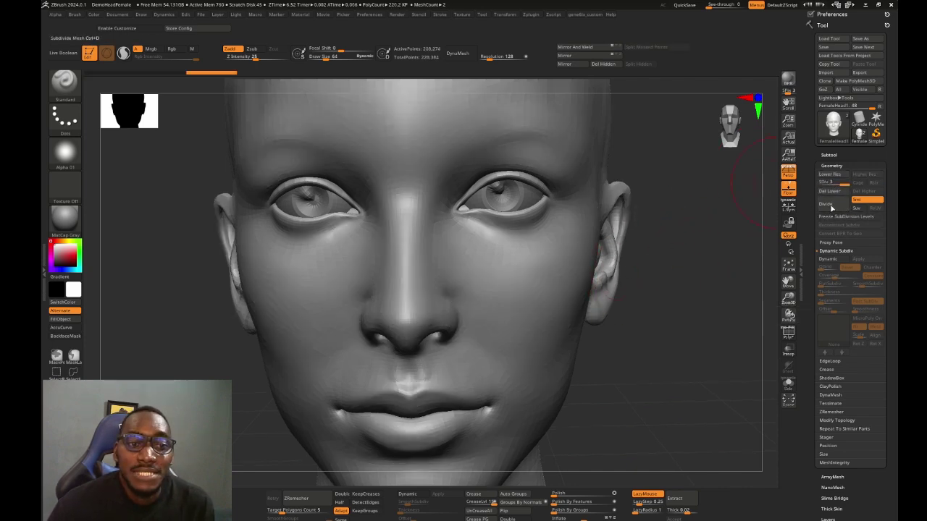
# Step: Show the PolyFrame wireframe on the subdivided head and select the ZModeler brush
pyautogui.keyDown('alt'); pyautogui.moveTo(701, 253); pyautogui.dragTo(708, 207); pyautogui.keyUp('alt')
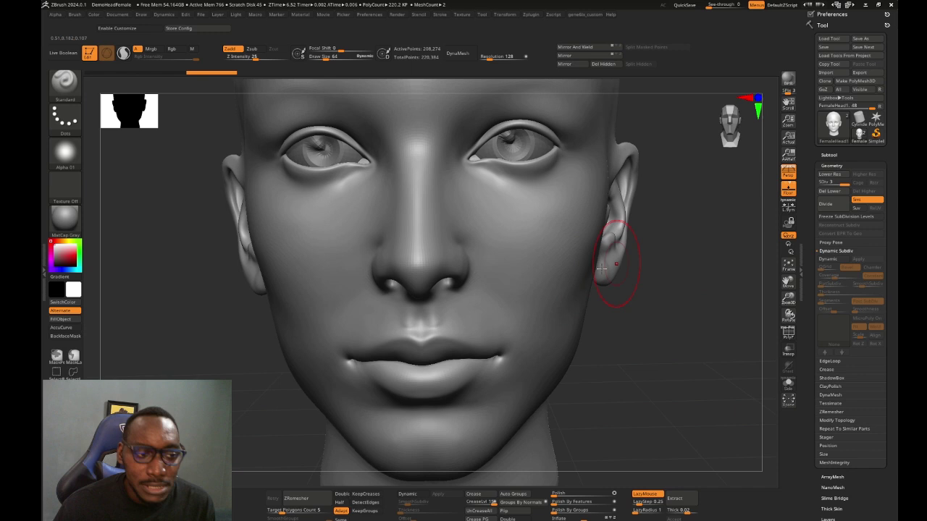
pyautogui.keyDown('alt'); pyautogui.moveTo(677, 265); pyautogui.dragTo(698, 284); pyautogui.keyUp('alt')
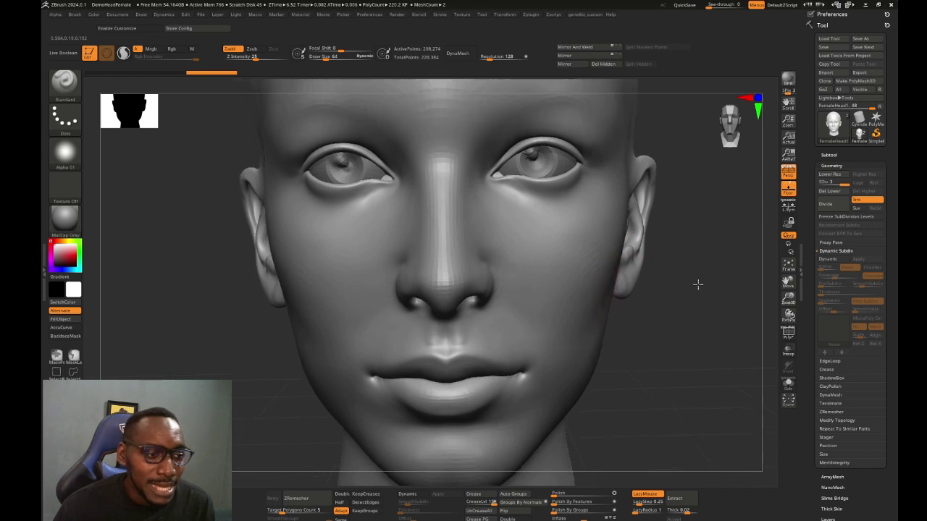
pyautogui.click(787, 333)
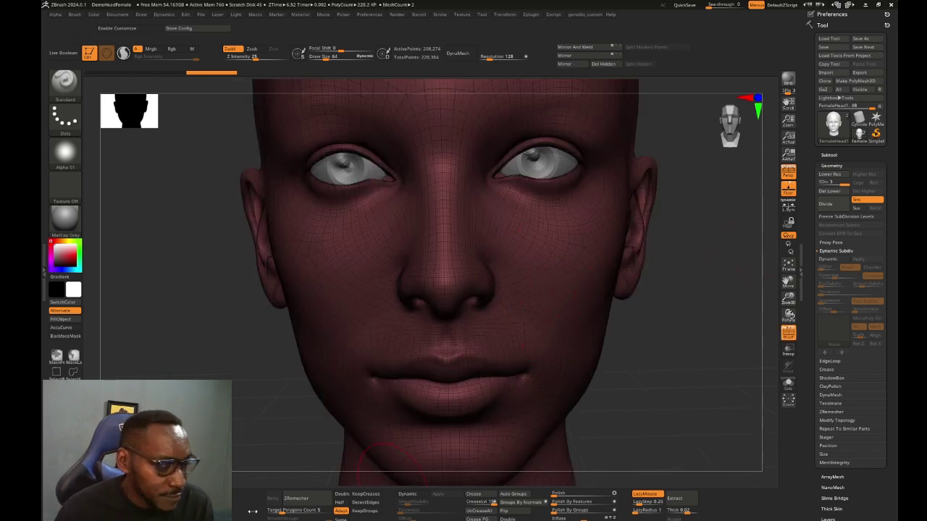
pyautogui.press('b')
pyautogui.press('z')
pyautogui.press('m')
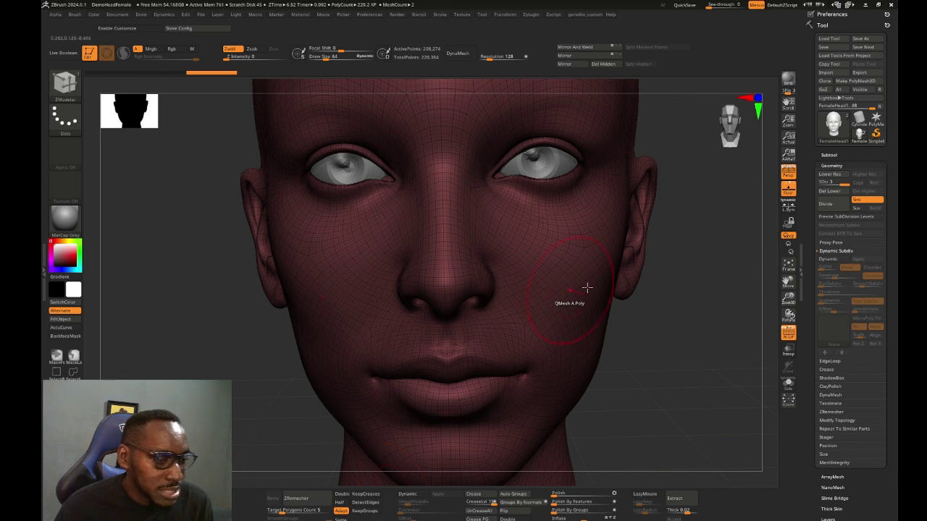
pyautogui.keyDown('alt'); pyautogui.moveTo(683, 315); pyautogui.dragTo(712, 319); pyautogui.keyUp('alt')
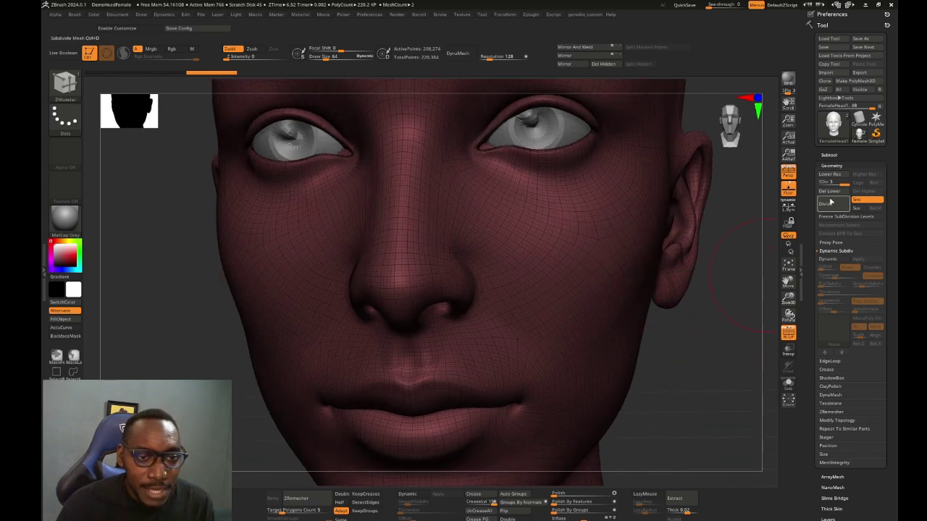
# Step: Set the head's subdivision level to 1 and try to insert an edge loop on the cheek with ZModeler
pyautogui.press('ctrl')
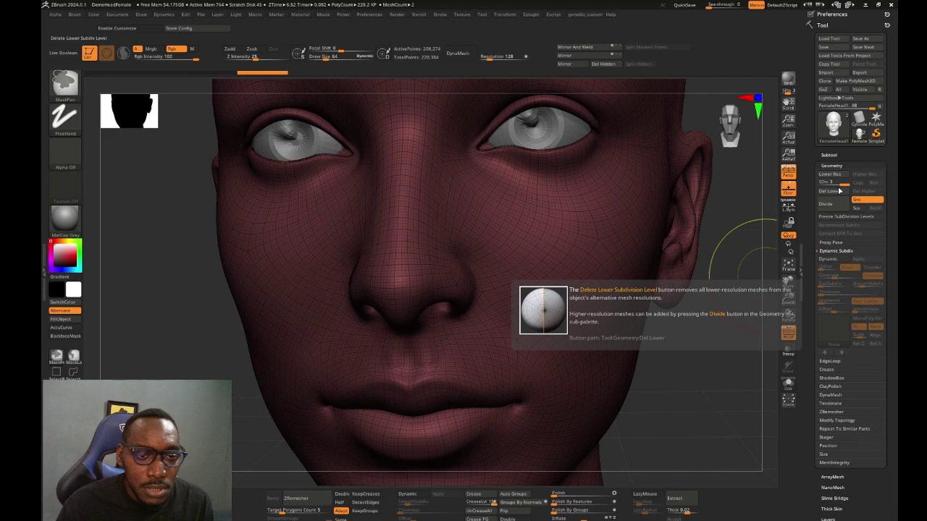
pyautogui.click(822, 183)
pyautogui.keyDown('alt'); pyautogui.moveTo(695, 336); pyautogui.dragTo(653, 304); pyautogui.keyUp('alt')
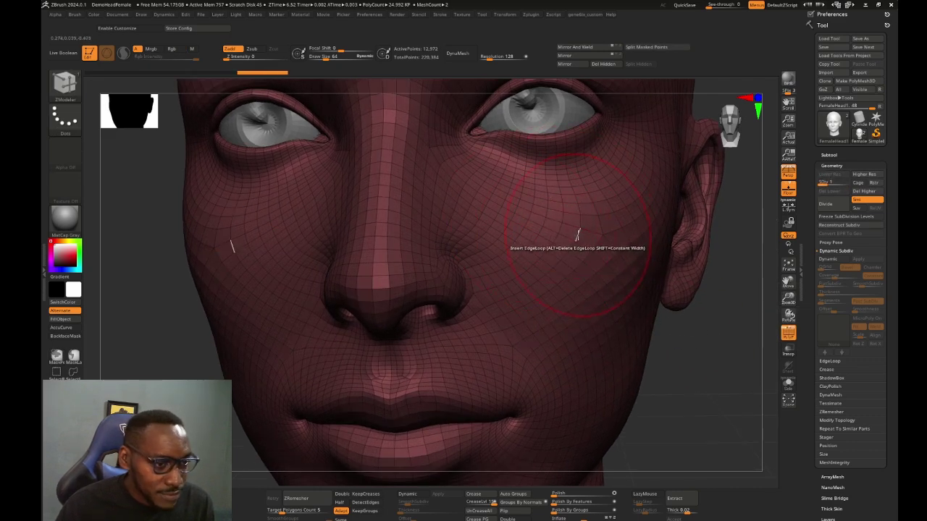
pyautogui.press('space')
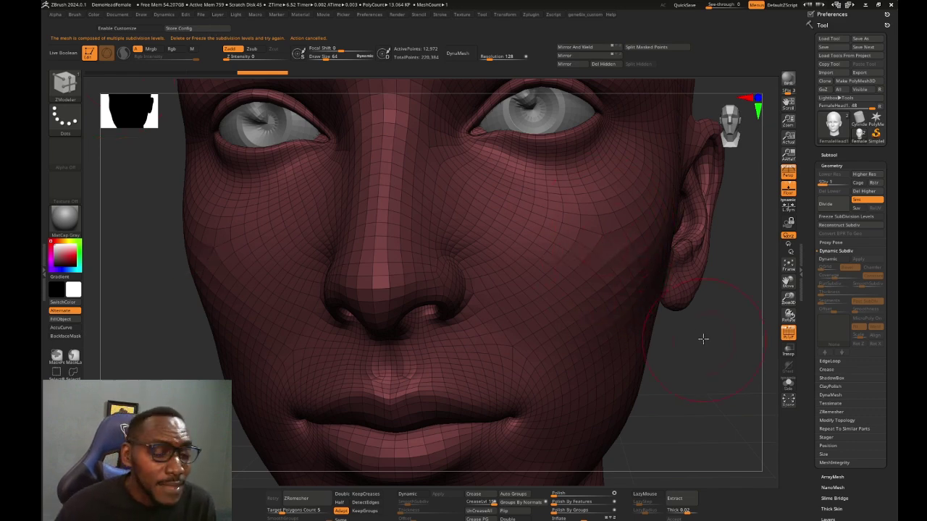
pyautogui.press('f')
pyautogui.keyDown('shift'); pyautogui.moveTo(650, 286); pyautogui.dragTo(693, 280); pyautogui.keyUp('shift')
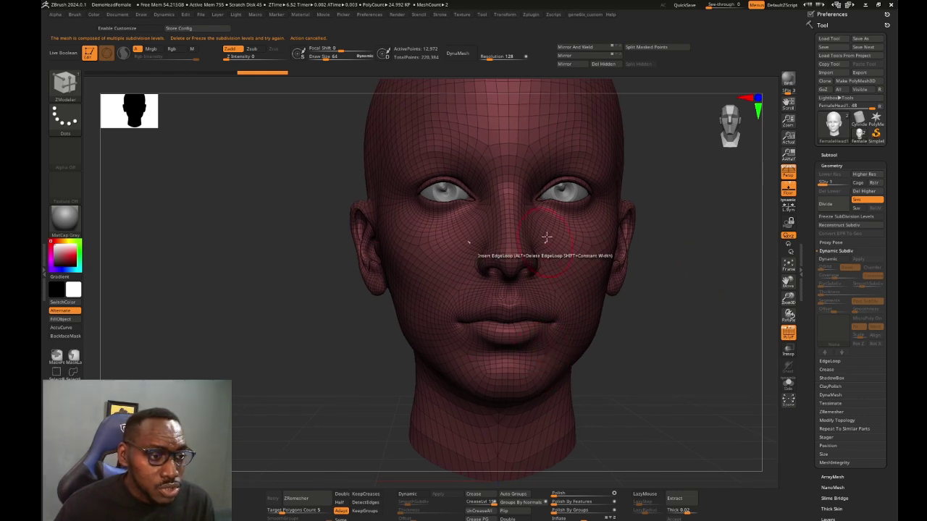
# Step: Send the head at its lowest subdivision level to Blender with GoZ
pyautogui.press('super')
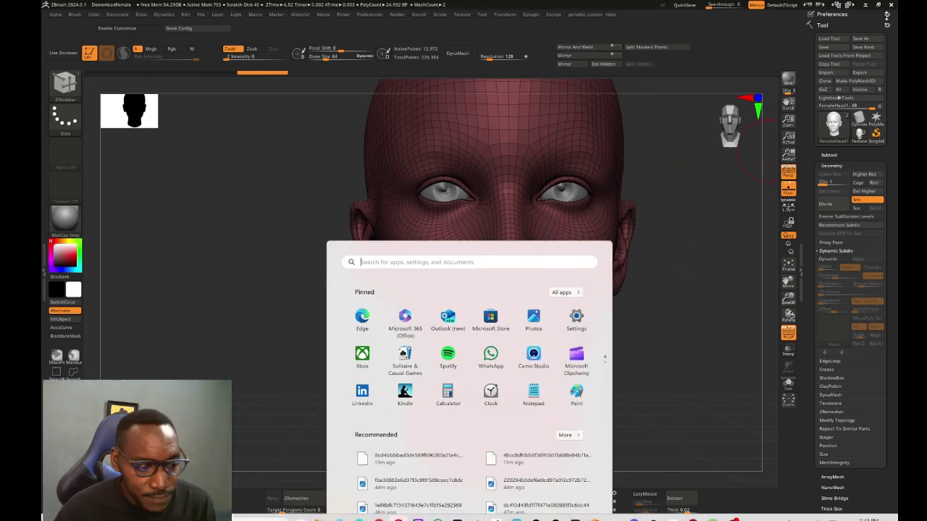
pyautogui.press('Escape')
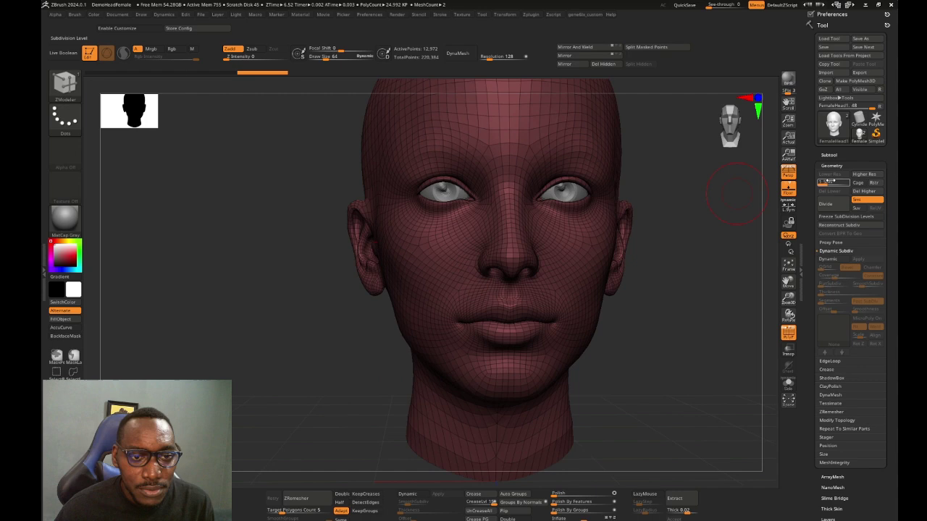
pyautogui.click(869, 186)
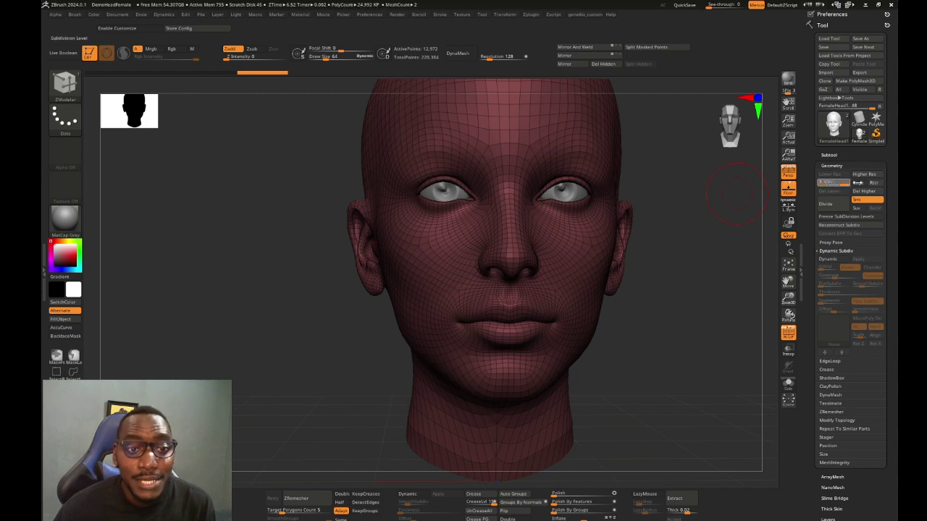
pyautogui.click(824, 89)
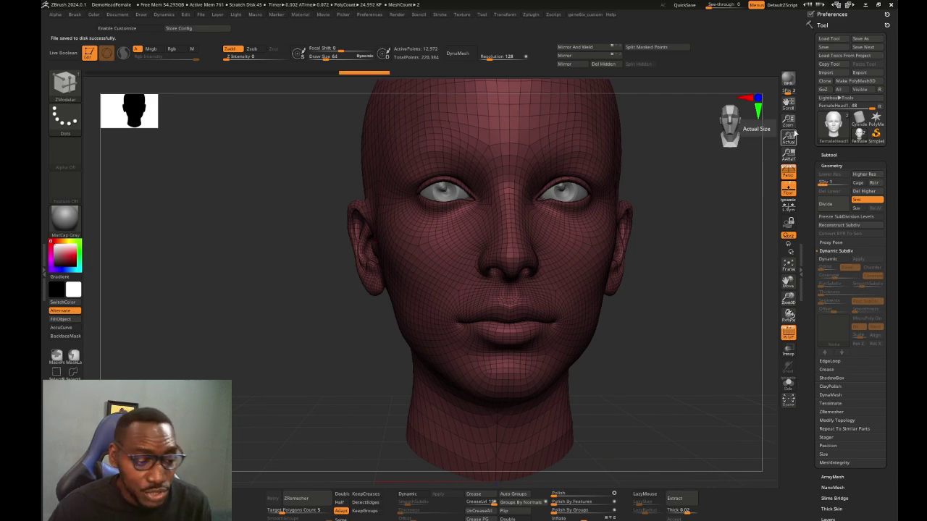
# Step: Switch to Blender, enter Edit Mode on the female head and deselect the whole mesh
pyautogui.press('super')
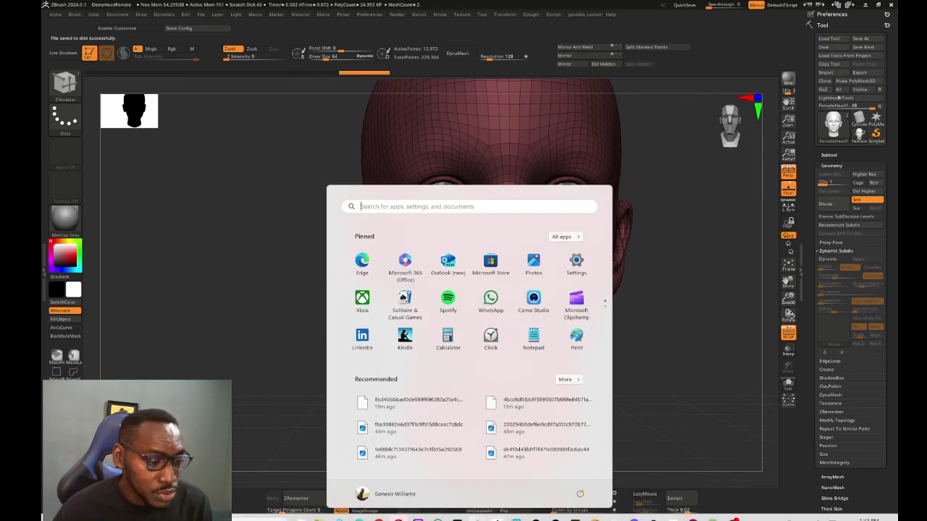
pyautogui.moveTo(477, 519)
pyautogui.click(476, 478)
pyautogui.scroll(-7, 551, 270)
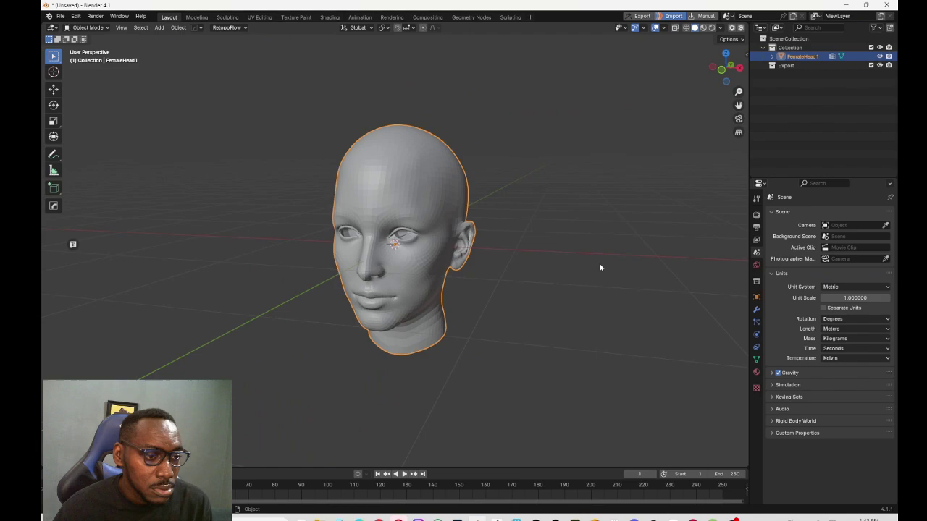
pyautogui.scroll(4, 357, 280)
pyautogui.moveTo(413, 288); pyautogui.dragTo(431, 291, button='middle')
pyautogui.press('Tab')
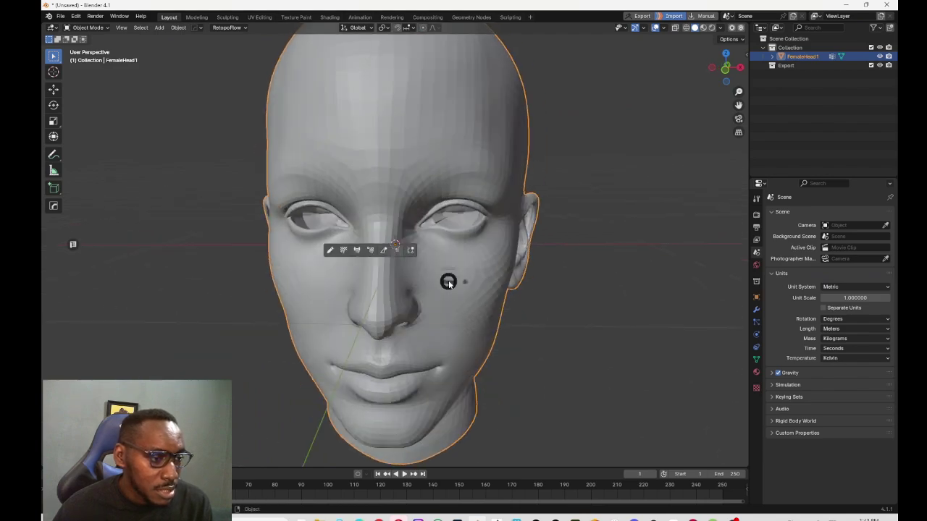
pyautogui.click(443, 333)
pyautogui.scroll(4, 451, 292)
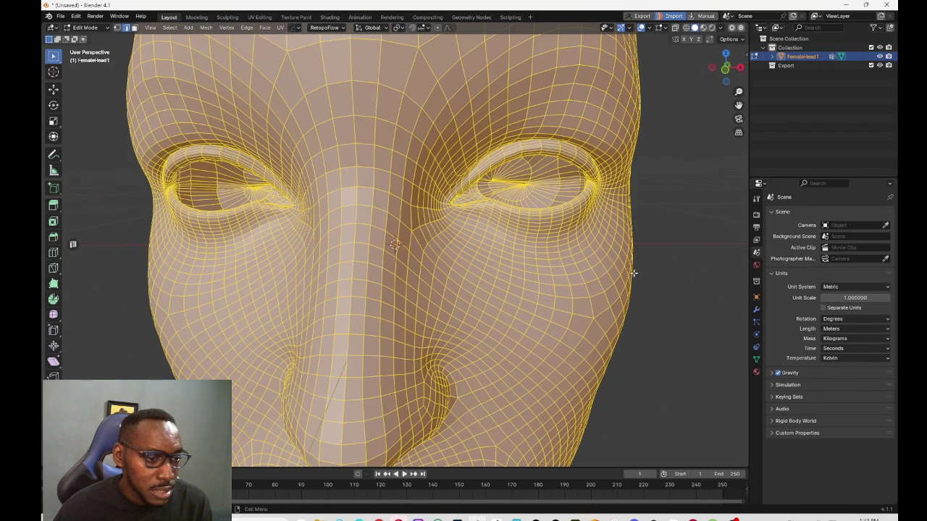
pyautogui.scroll(-4, 633, 273)
pyautogui.hotkey('alt', 'a')
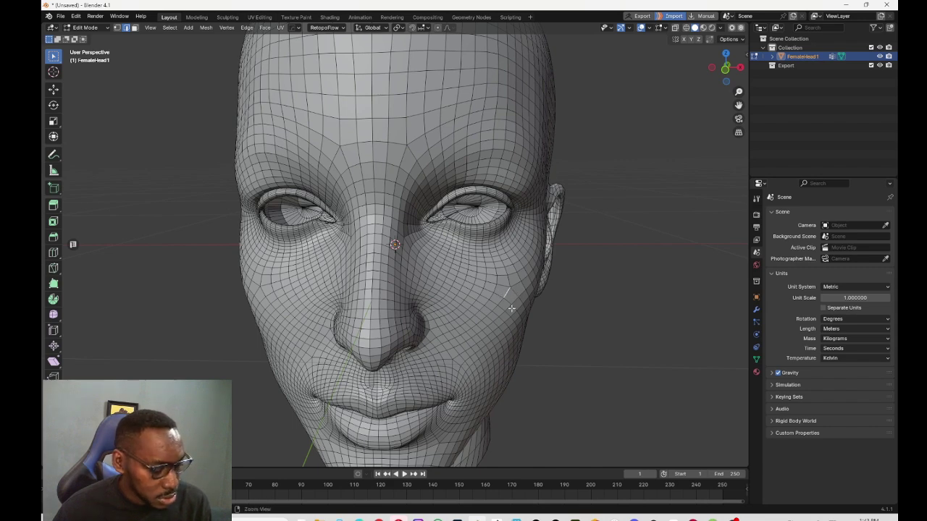
# Step: Insert a single edge loop running across the brows and around the cheeks to the mouth corners
pyautogui.hotkey('ctrl', 'r')
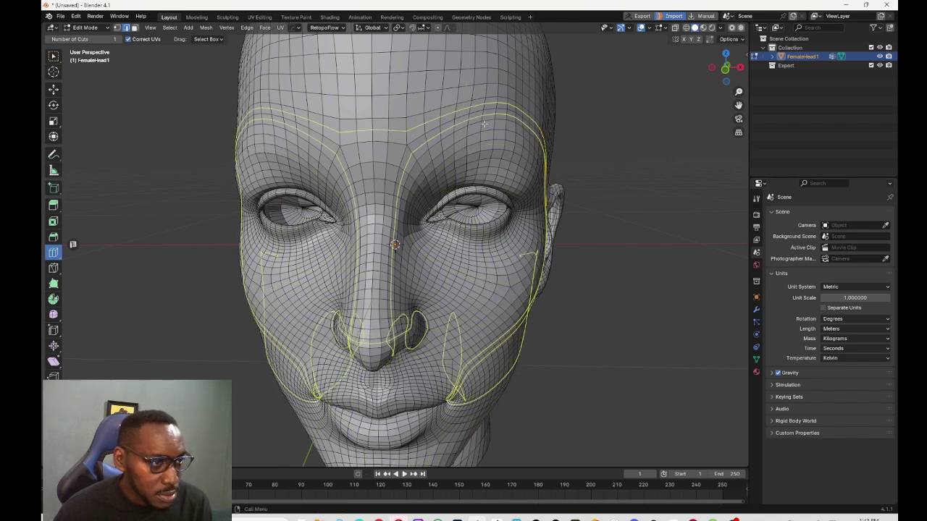
pyautogui.press('Tab')
pyautogui.click(464, 210)
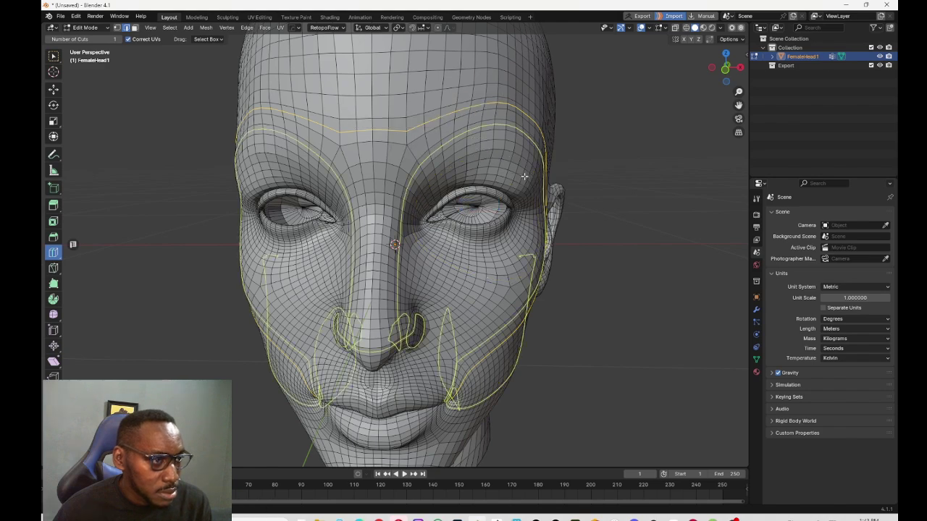
# Step: Pull the new edge loop slightly forward along the Y axis with the Move tool to form a raised ridge
pyautogui.moveTo(526, 176); pyautogui.dragTo(464, 181, button='middle')
pyautogui.hotkey('shift', 'space')
pyautogui.press('g')
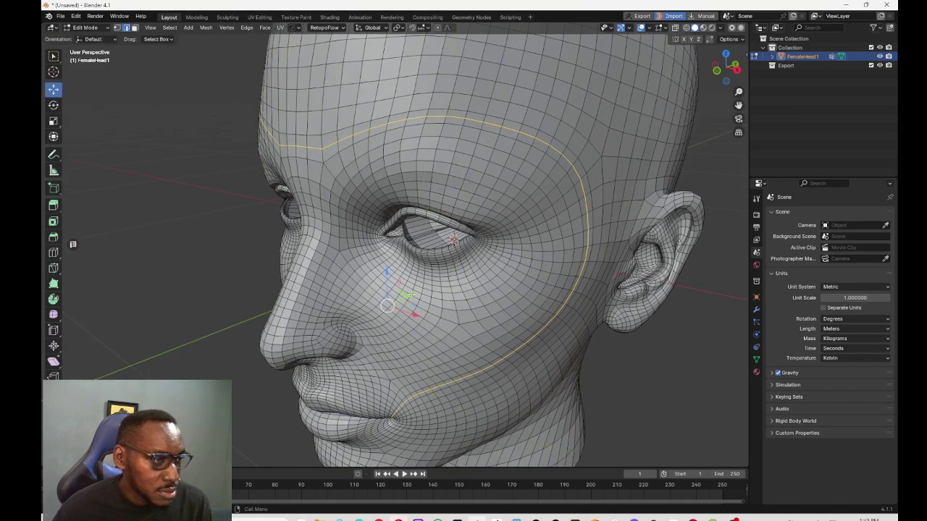
pyautogui.moveTo(410, 294); pyautogui.dragTo(402, 299)
pyautogui.moveTo(412, 298); pyautogui.dragTo(496, 291, button='middle')
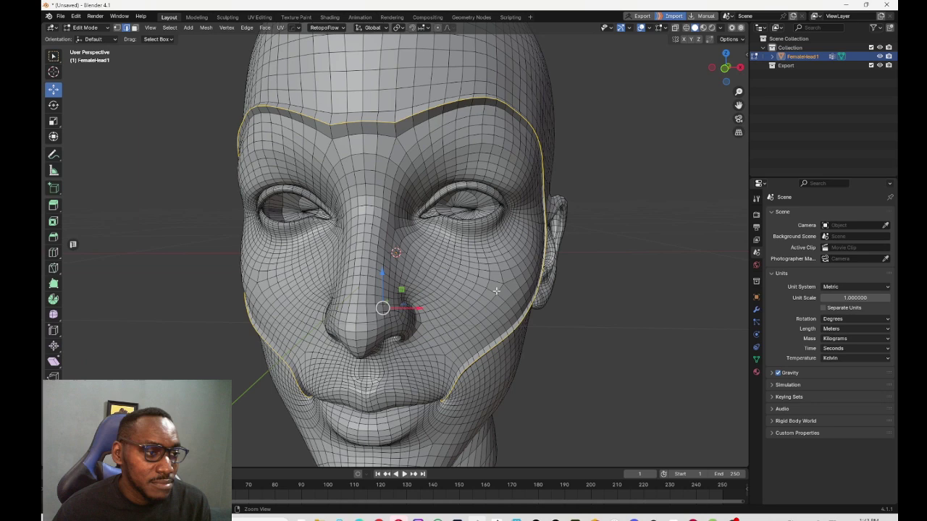
# Step: Export the edited head back to ZBrush and transfer its high-resolution details to the changed topology
pyautogui.click(636, 20)
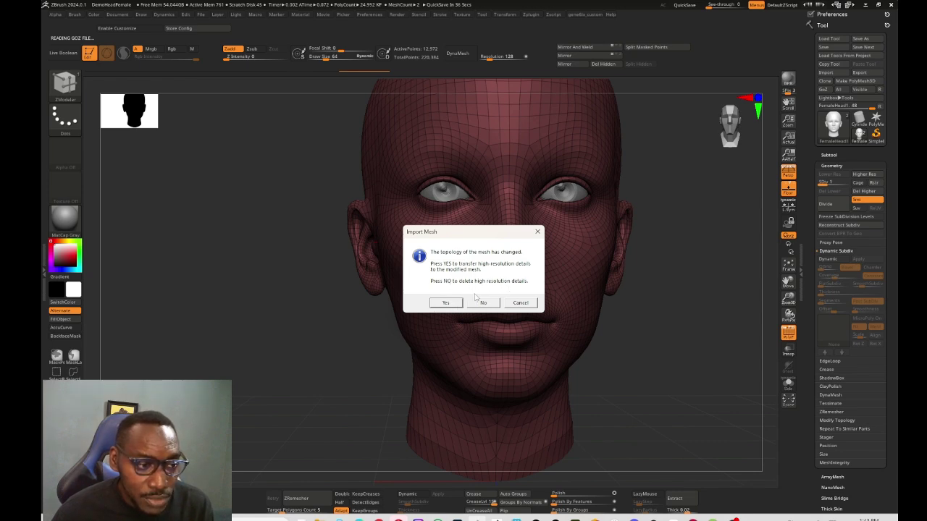
pyautogui.click(446, 303)
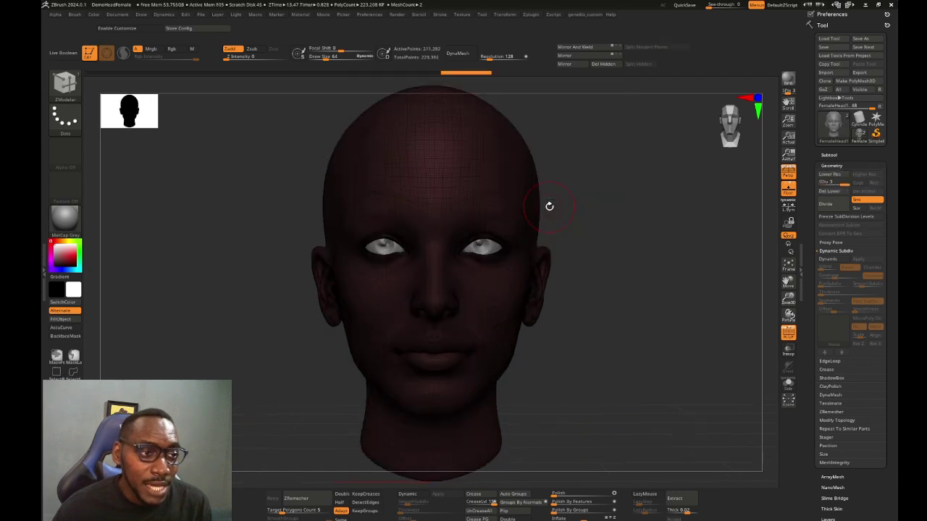
pyautogui.click(501, 217)
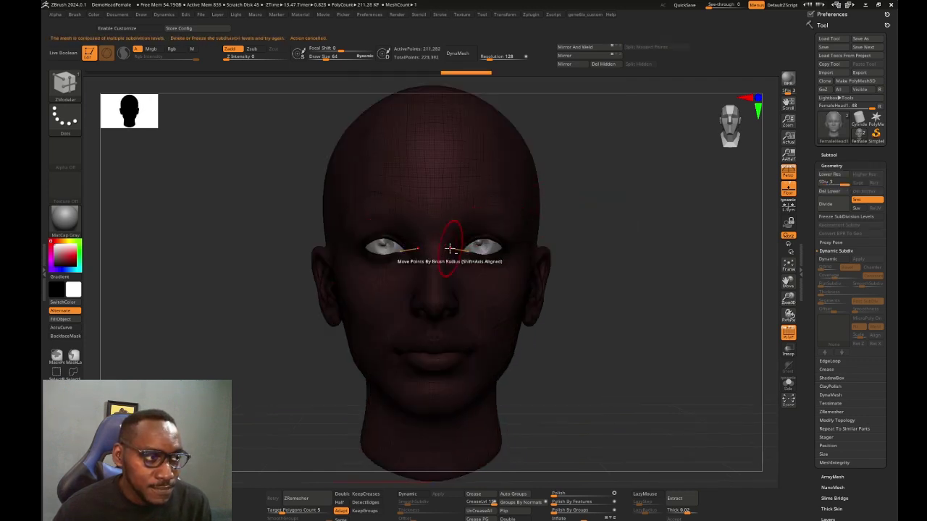
pyautogui.moveTo(606, 265); pyautogui.dragTo(666, 250)
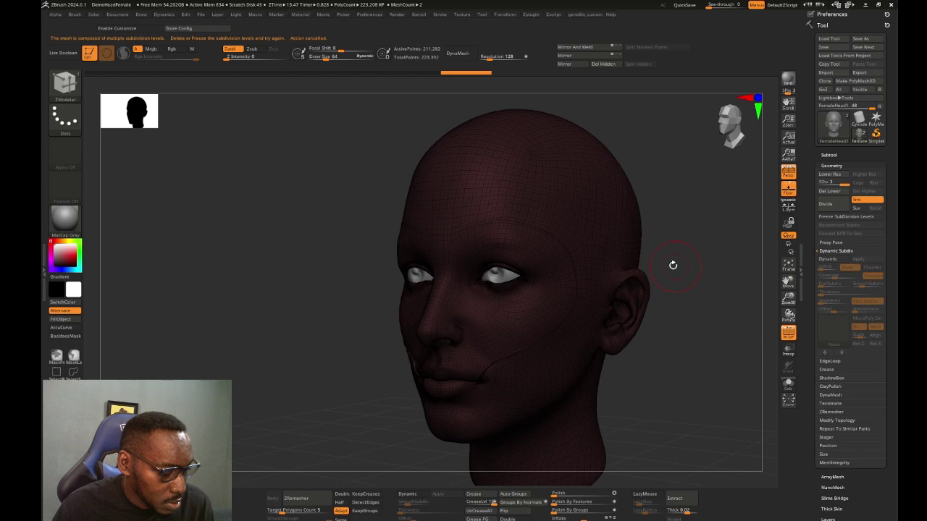
pyautogui.press('f')
pyautogui.moveTo(618, 258)
pyautogui.keyDown('alt'); pyautogui.mouseDown()
pyautogui.moveTo(640, 280)
pyautogui.moveTo(708, 297)
pyautogui.moveTo(726, 282)
pyautogui.moveTo(840, 253)
pyautogui.mouseUp(); pyautogui.keyUp('alt')
# Step: Select the Move Topological brush and lower the head to subdivision level 1 to examine the new edge loop
pyautogui.press('b')
pyautogui.press('m')
pyautogui.press('t')
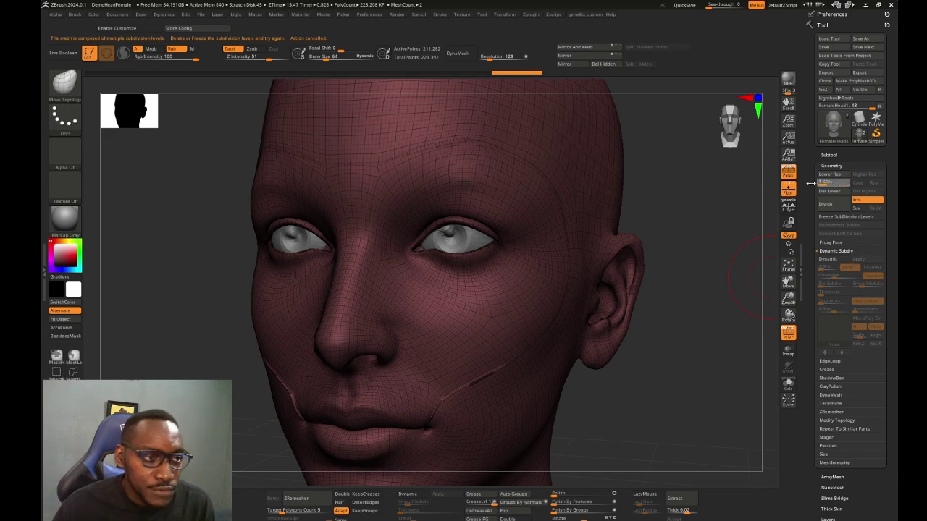
pyautogui.moveTo(811, 184); pyautogui.dragTo(809, 183)
pyautogui.moveTo(682, 203); pyautogui.dragTo(507, 199)
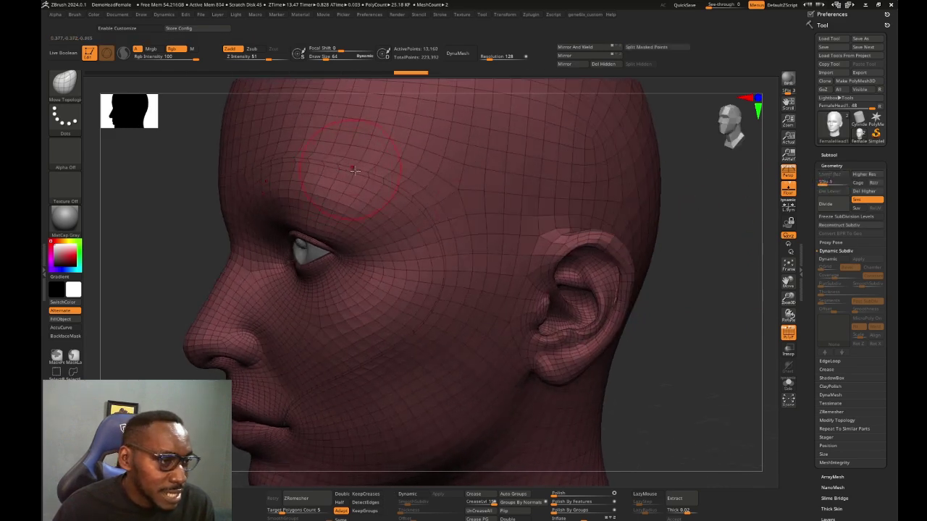
pyautogui.keyDown('alt'); pyautogui.moveTo(186, 232); pyautogui.dragTo(304, 229); pyautogui.keyUp('alt')
pyautogui.keyDown('alt'); pyautogui.moveTo(219, 248); pyautogui.dragTo(648, 231); pyautogui.keyUp('alt')
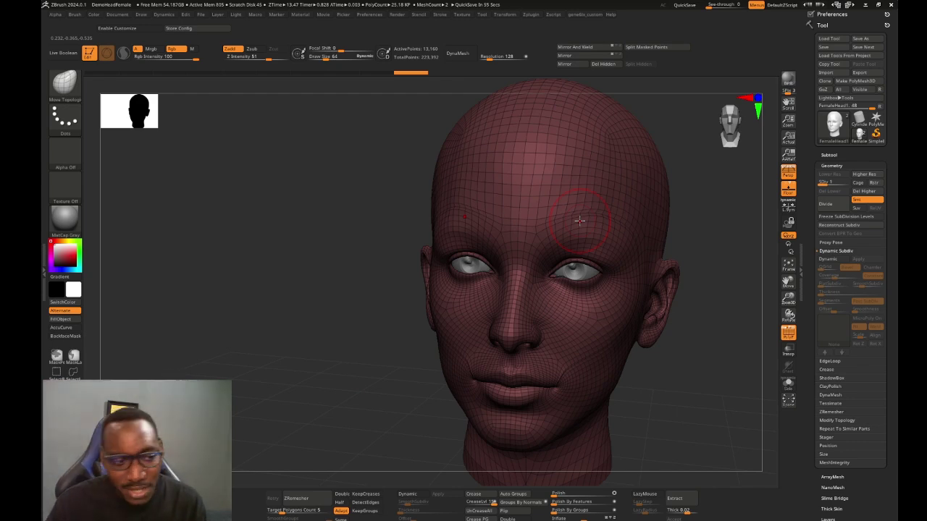
pyautogui.keyDown('shift'); pyautogui.moveTo(708, 214); pyautogui.dragTo(704, 228); pyautogui.keyUp('shift')
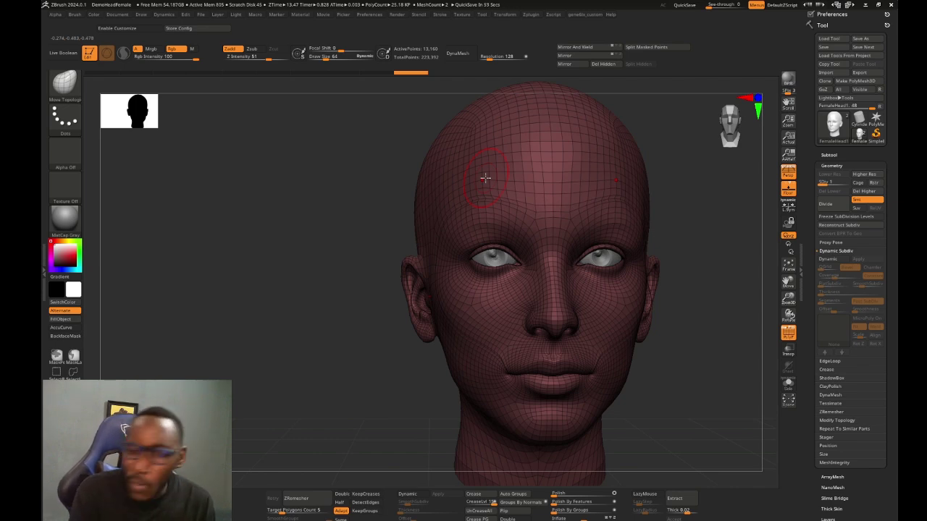
pyautogui.moveTo(712, 222)
pyautogui.mouseDown()
pyautogui.moveTo(728, 224)
pyautogui.moveTo(710, 227)
pyautogui.mouseUp()
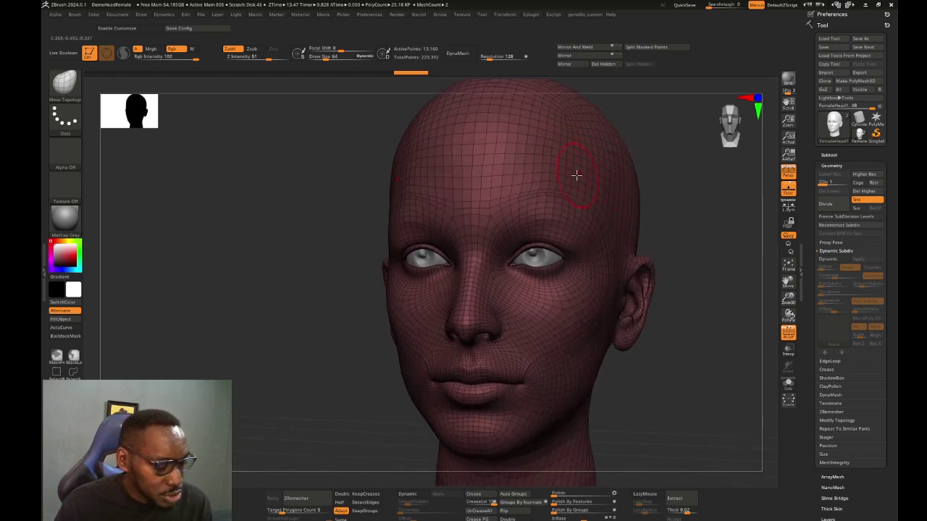
# Step: Carve symmetrical hollows into the forehead above the brows with the ClayBuildup brush
pyautogui.press('b')
pyautogui.press('c')
pyautogui.press('b')
pyautogui.keyDown('alt'); pyautogui.moveTo(660, 166); pyautogui.dragTo(644, 191); pyautogui.keyUp('alt')
pyautogui.moveTo(579, 207)
pyautogui.keyDown('alt'); pyautogui.mouseDown()
pyautogui.moveTo(551, 187)
pyautogui.moveTo(538, 190)
pyautogui.moveTo(575, 202)
pyautogui.mouseUp(); pyautogui.keyUp('alt')
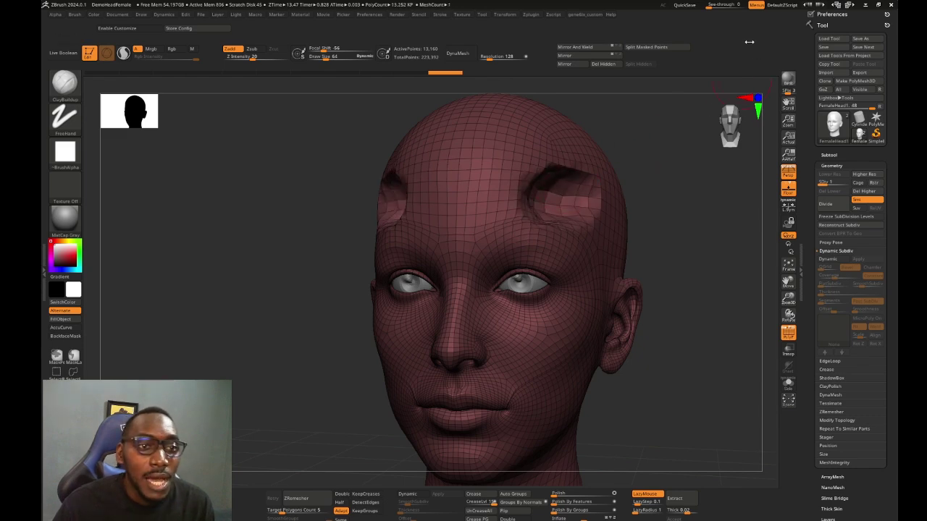
# Step: Send the carved head to Blender with GoZ and put it into Sculpt Mode there
pyautogui.click(824, 90)
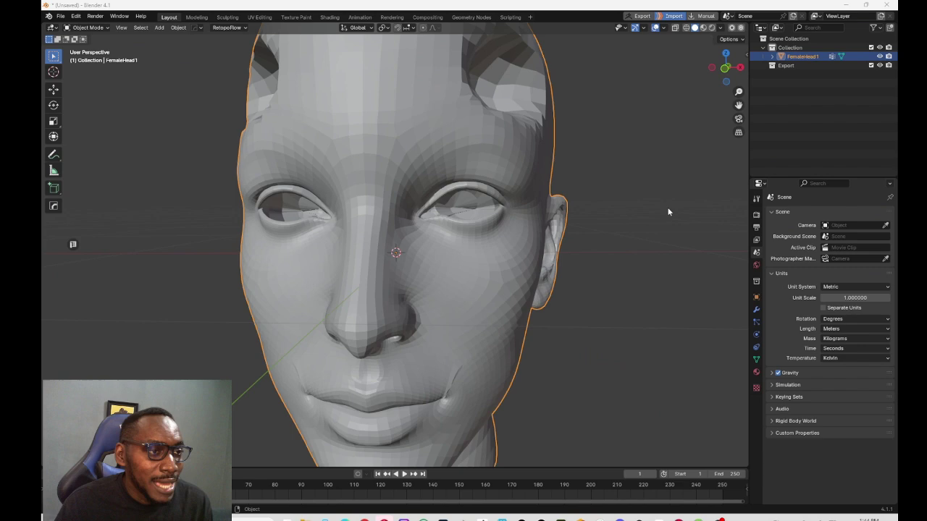
pyautogui.moveTo(612, 104); pyautogui.dragTo(629, 115, button='middle')
pyautogui.press('Tab')
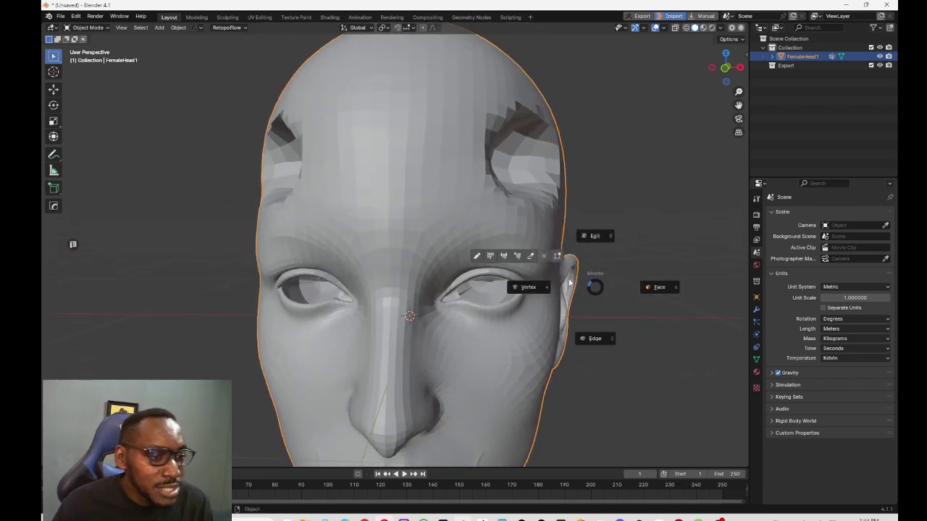
pyautogui.click(530, 257)
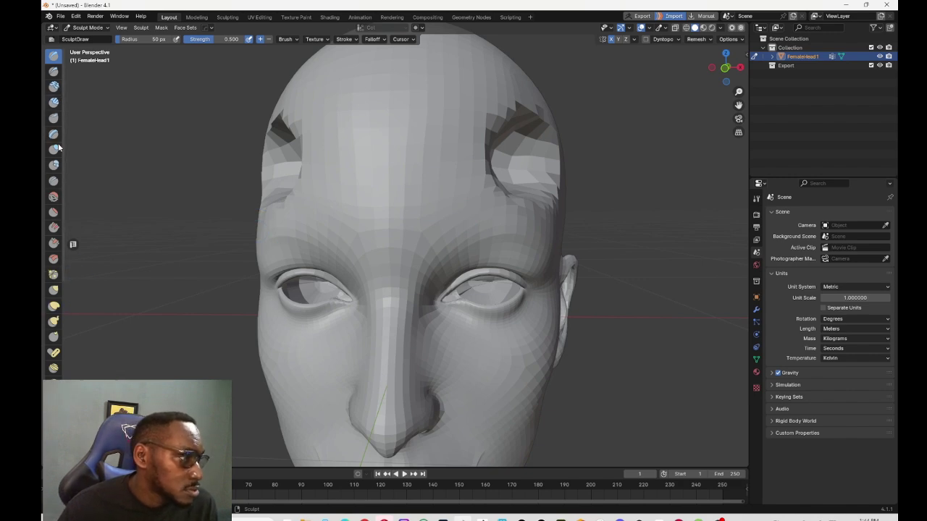
# Step: Add clay across the middle of the forehead using the Clay brush at strength 1.000
pyautogui.click(57, 85)
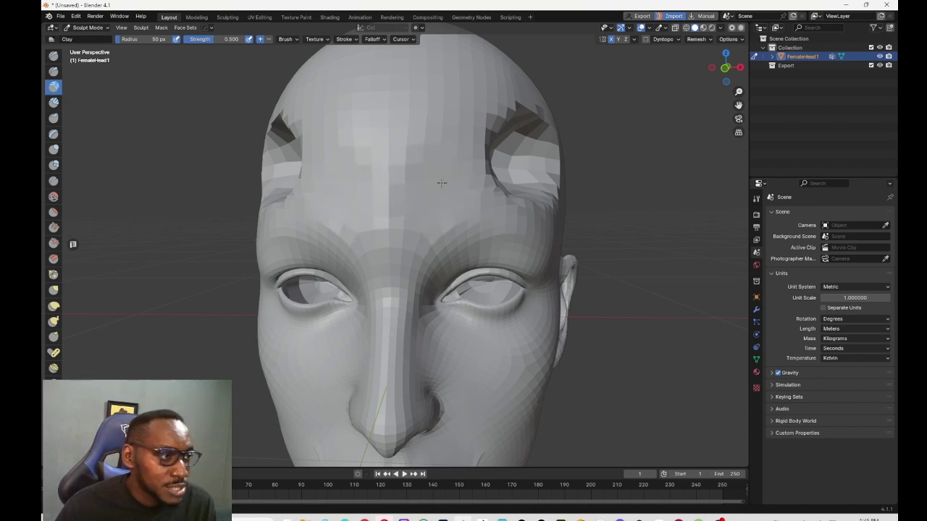
pyautogui.moveTo(257, 42); pyautogui.dragTo(269, 42)
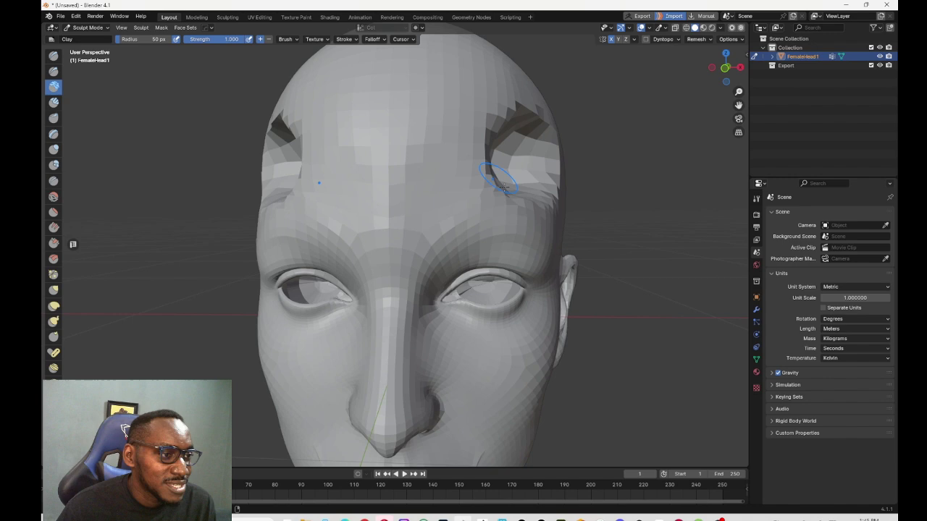
pyautogui.moveTo(483, 181); pyautogui.dragTo(429, 185)
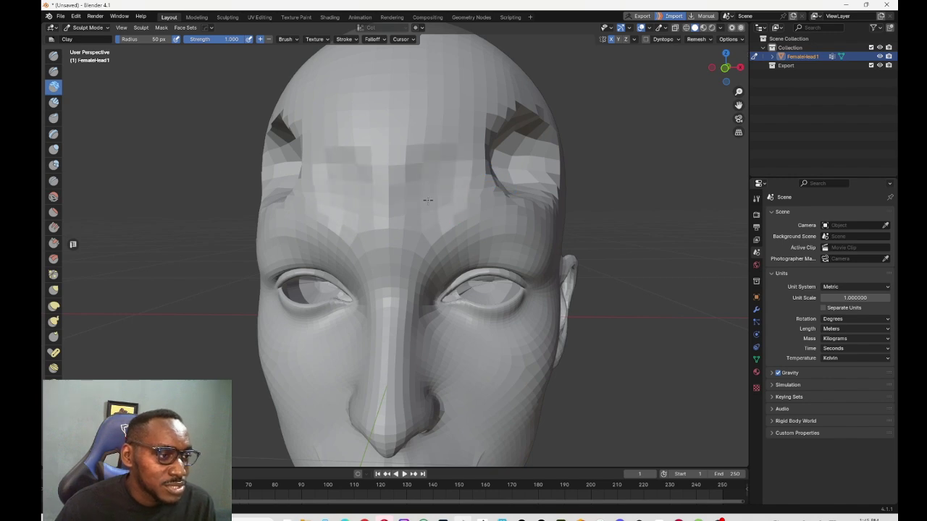
# Step: Push the forehead inward with the Grab brush at a 168 px radius, and return to Object Mode
pyautogui.moveTo(625, 190); pyautogui.dragTo(217, 268, button='middle')
pyautogui.click(53, 290)
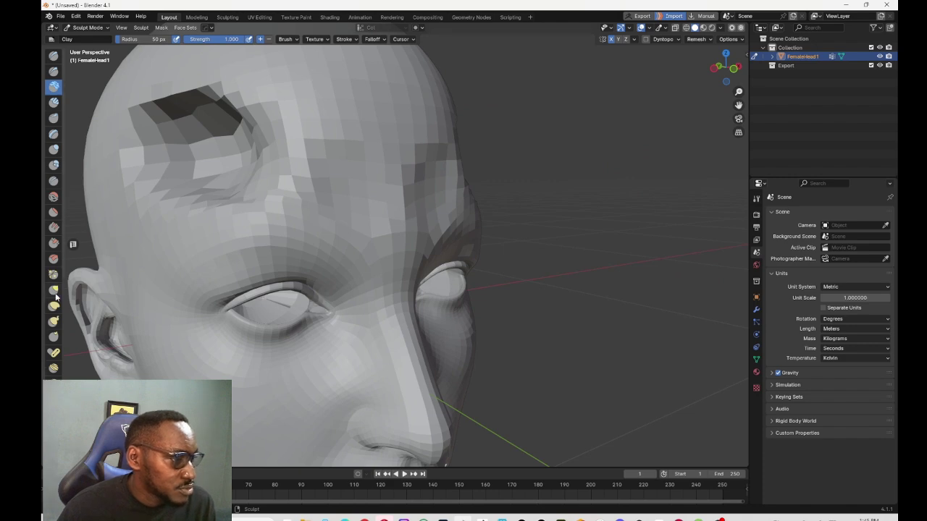
pyautogui.press('f')
pyautogui.click(478, 240)
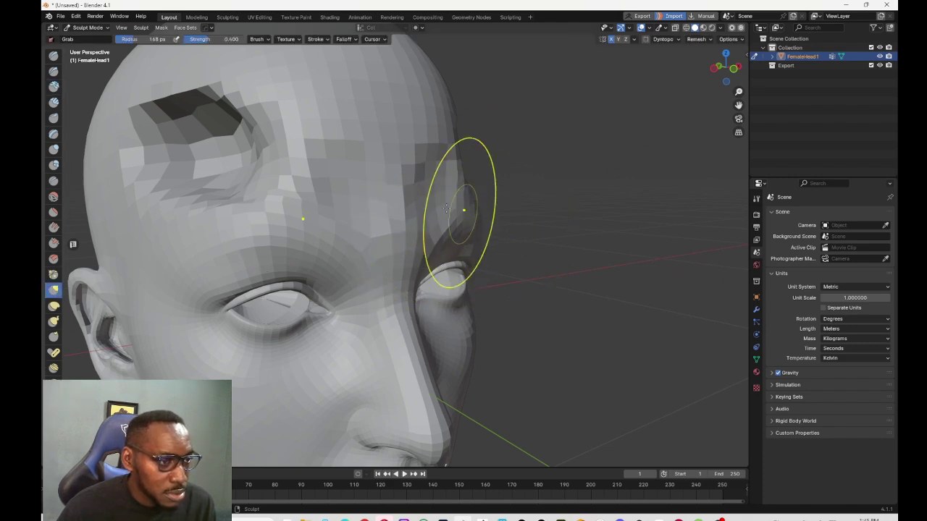
pyautogui.moveTo(428, 184)
pyautogui.mouseDown()
pyautogui.moveTo(379, 178)
pyautogui.moveTo(391, 185)
pyautogui.moveTo(340, 203)
pyautogui.moveTo(301, 191)
pyautogui.moveTo(259, 196)
pyautogui.mouseUp()
pyautogui.moveTo(548, 217); pyautogui.dragTo(400, 140, button='middle')
pyautogui.click(87, 27)
pyautogui.click(91, 36)
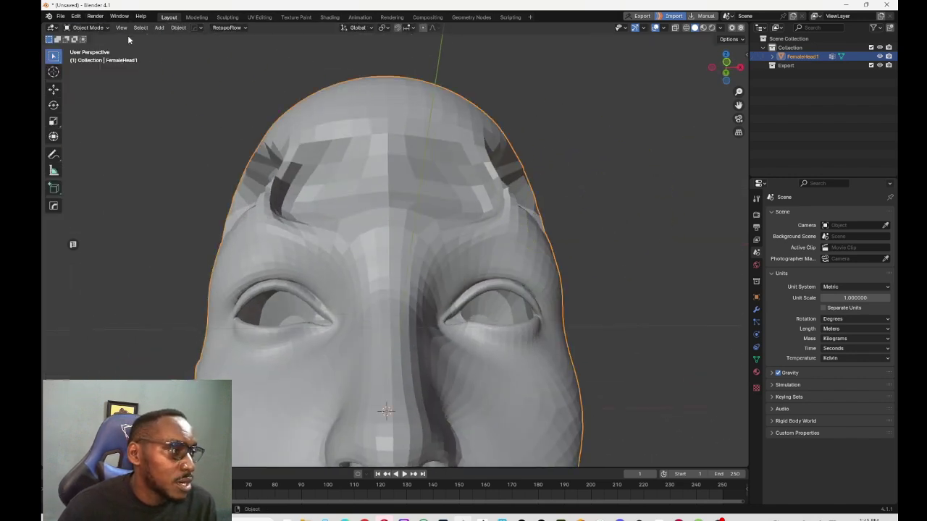
# Step: Enter Edit Mode with face selection and extrude a single face outward from the cheek below the eye
pyautogui.moveTo(625, 194); pyautogui.dragTo(644, 124, button='middle')
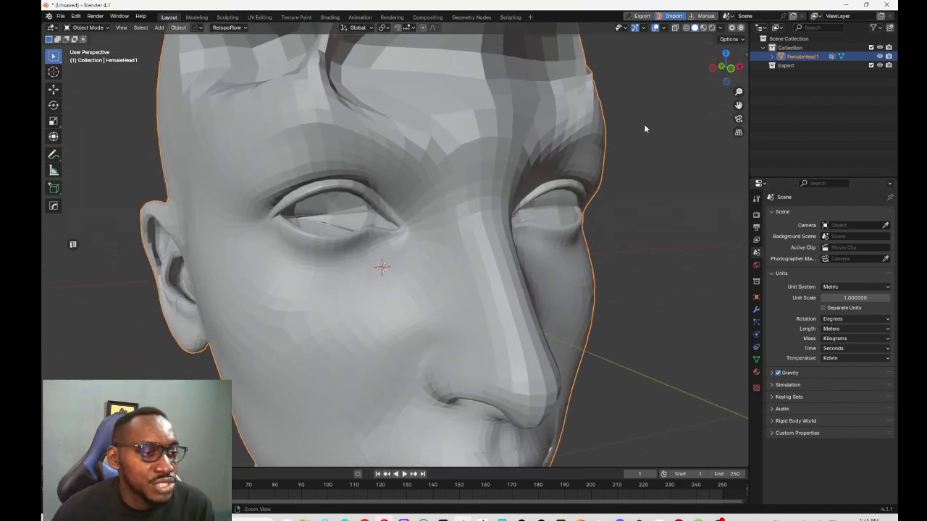
pyautogui.keyDown('alt'); pyautogui.moveTo(644, 125); pyautogui.dragTo(544, 205, button='right'); pyautogui.keyUp('alt')
pyautogui.moveTo(546, 206); pyautogui.dragTo(378, 334, button='middle')
pyautogui.scroll(4, 489, 285)
pyautogui.hotkey('ctrl', 'Tab')
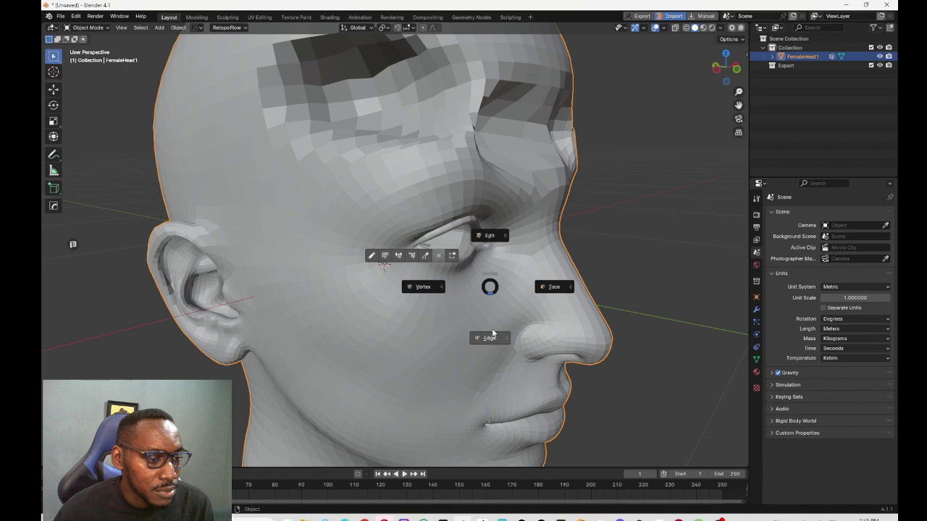
pyautogui.click(560, 286)
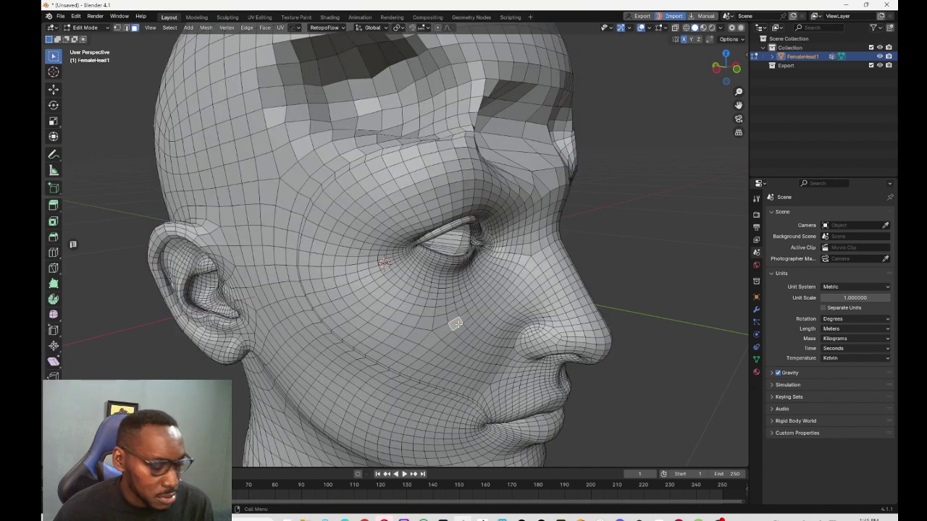
pyautogui.hotkey('ctrl', 'Tab')
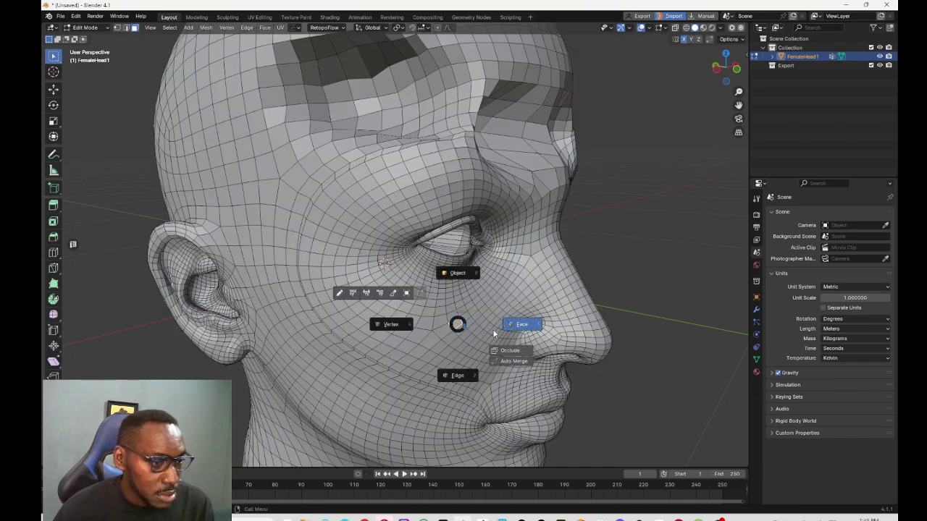
pyautogui.click(450, 325)
pyautogui.press('e')
pyautogui.click(482, 325)
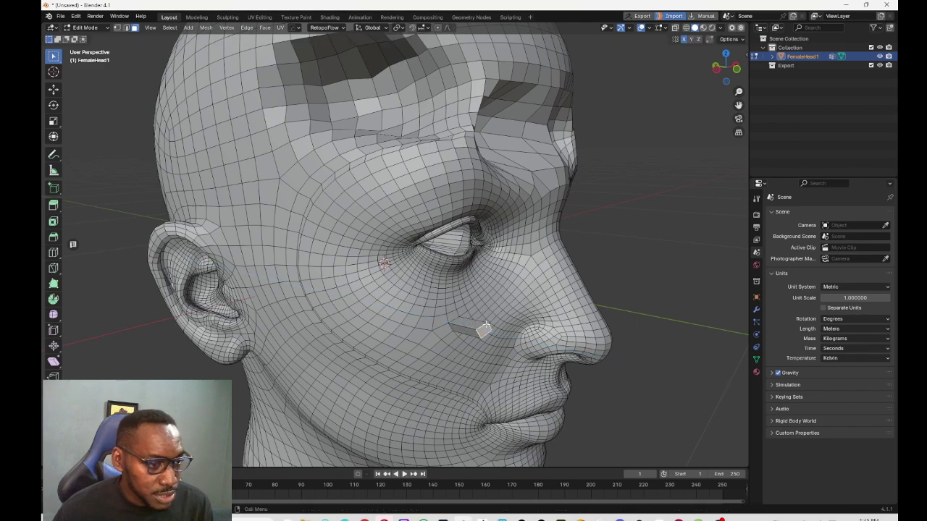
# Step: Scale up the end face of the cheek extrusion so it flares outward
pyautogui.moveTo(483, 325); pyautogui.dragTo(482, 307, button='middle')
pyautogui.press('s')
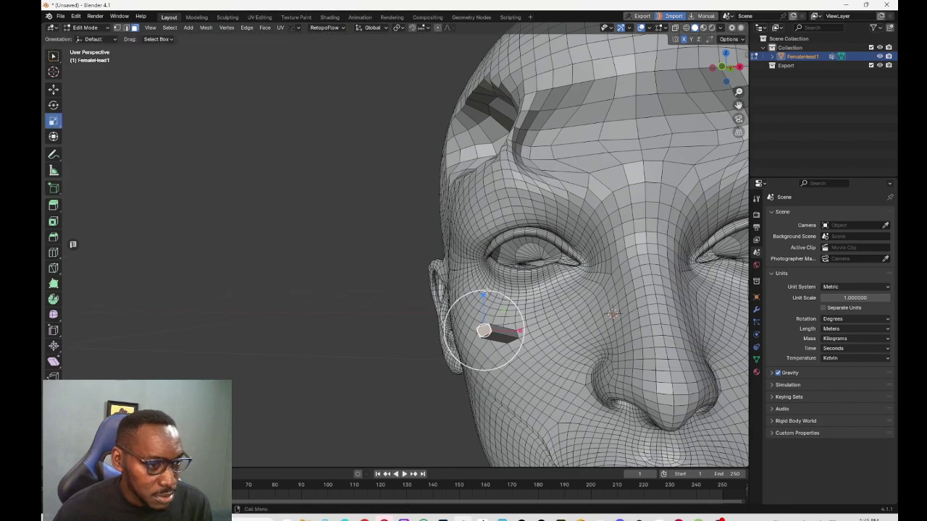
pyautogui.moveTo(497, 288); pyautogui.dragTo(578, 228)
pyautogui.moveTo(569, 277); pyautogui.dragTo(630, 321, button='middle')
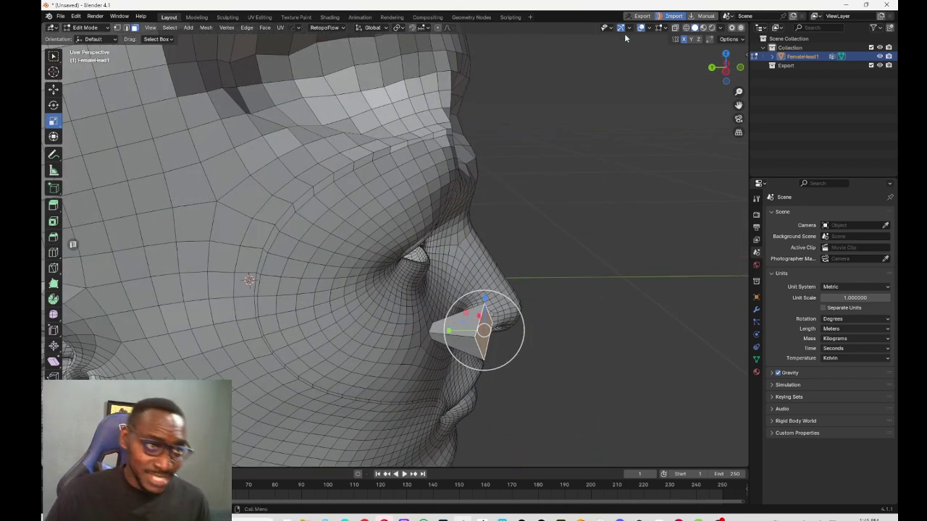
# Step: Return to Object Mode and export the head to ZBrush, transferring the high-resolution details to the modified mesh
pyautogui.press('Tab')
pyautogui.click(644, 163)
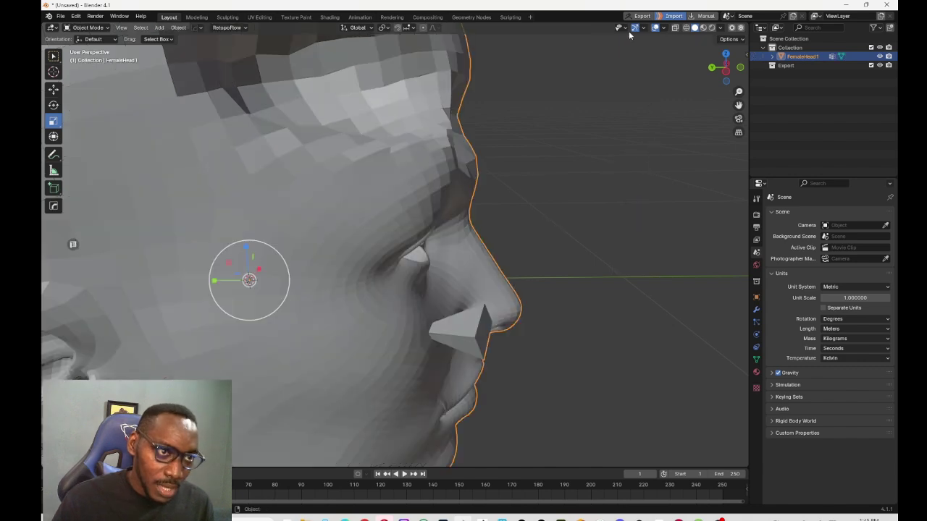
pyautogui.click(637, 17)
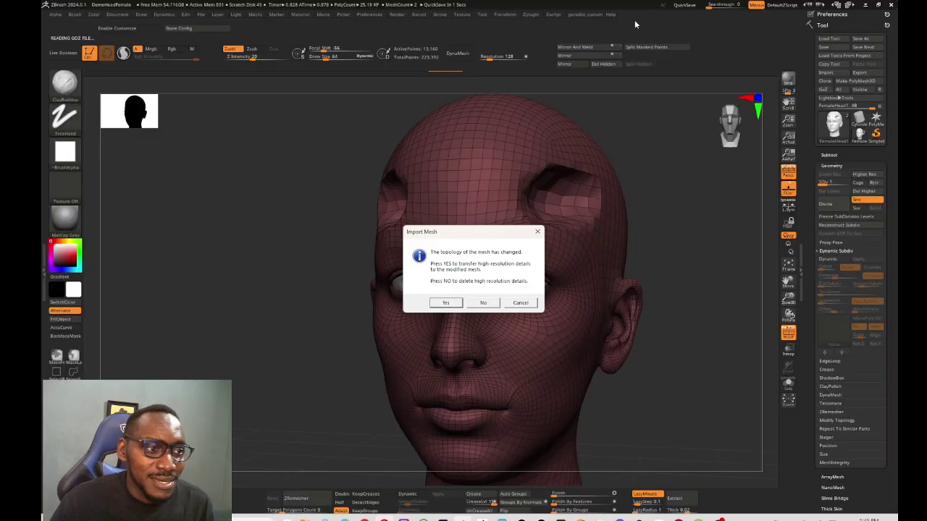
pyautogui.click(453, 302)
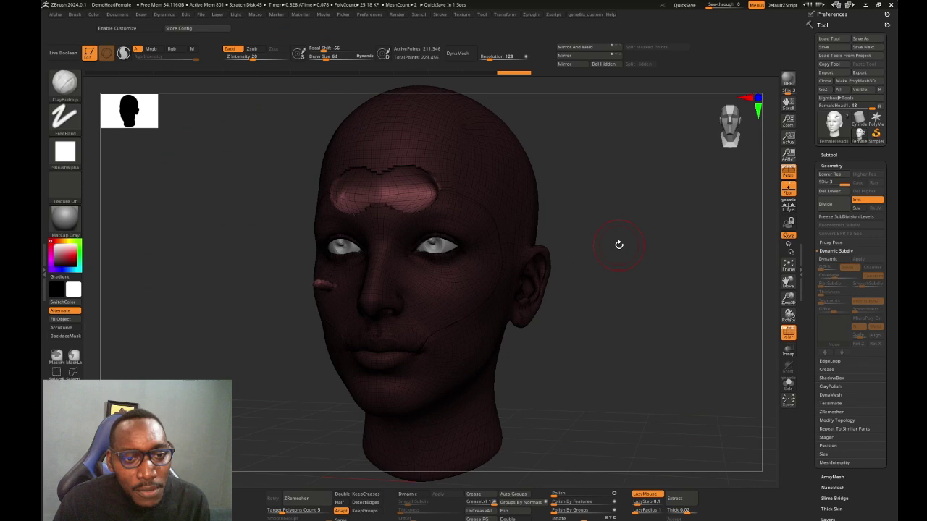
# Step: Smooth the forehead hollow and the extruded cheek spike with the Smooth brush
pyautogui.moveTo(631, 210)
pyautogui.mouseDown()
pyautogui.moveTo(673, 224)
pyautogui.moveTo(693, 246)
pyautogui.moveTo(717, 249)
pyautogui.moveTo(707, 260)
pyautogui.moveTo(714, 215)
pyautogui.mouseUp()
pyautogui.moveTo(656, 238)
pyautogui.mouseDown()
pyautogui.moveTo(668, 240)
pyautogui.moveTo(575, 258)
pyautogui.mouseUp()
pyautogui.moveTo(583, 191)
pyautogui.keyDown('shift'); pyautogui.mouseDown()
pyautogui.moveTo(533, 225)
pyautogui.moveTo(561, 268)
pyautogui.mouseUp(); pyautogui.keyUp('shift')
pyautogui.moveTo(528, 364)
pyautogui.keyDown('shift'); pyautogui.mouseDown()
pyautogui.moveTo(511, 360)
pyautogui.moveTo(527, 358)
pyautogui.mouseUp(); pyautogui.keyUp('shift')
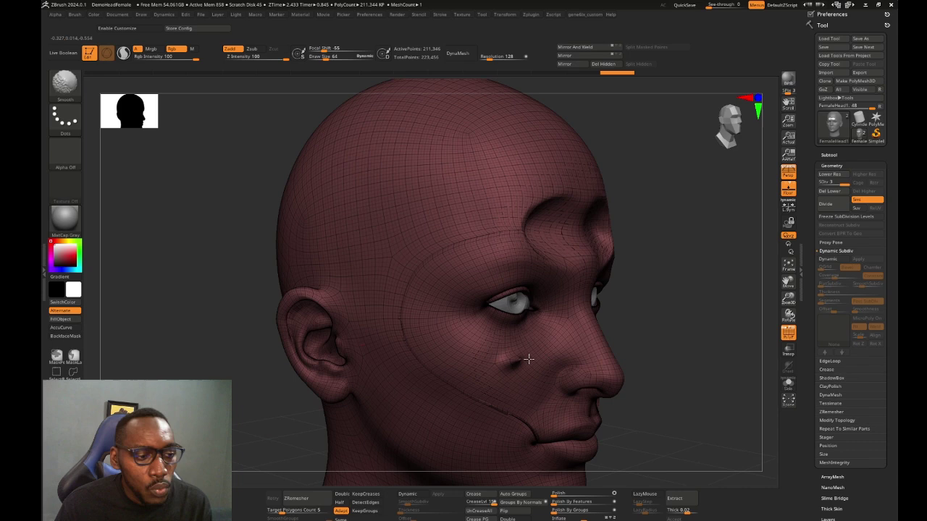
pyautogui.moveTo(717, 319); pyautogui.dragTo(666, 312)
pyautogui.keyDown('alt'); pyautogui.moveTo(423, 407); pyautogui.dragTo(282, 340); pyautogui.keyUp('alt')
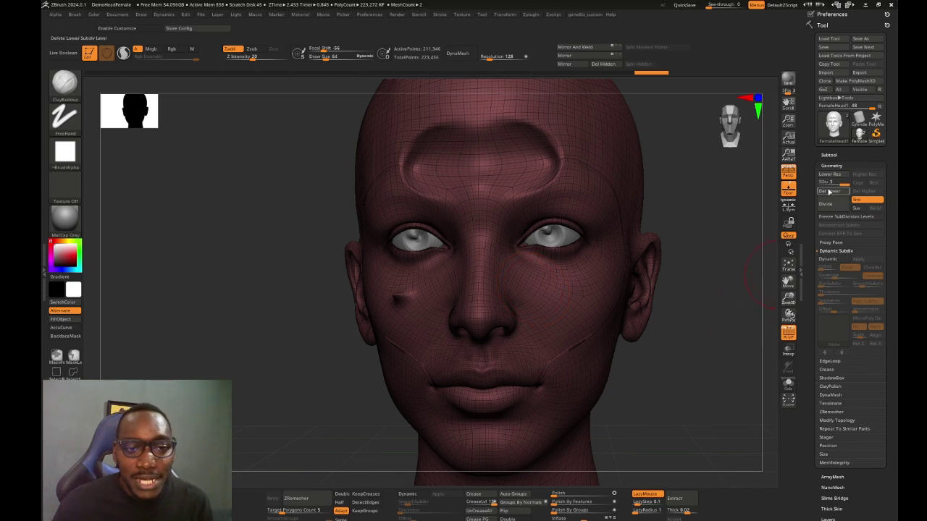
# Step: Delete the head's lower subdivision levels and send it to Blender with GoZ
pyautogui.click(830, 191)
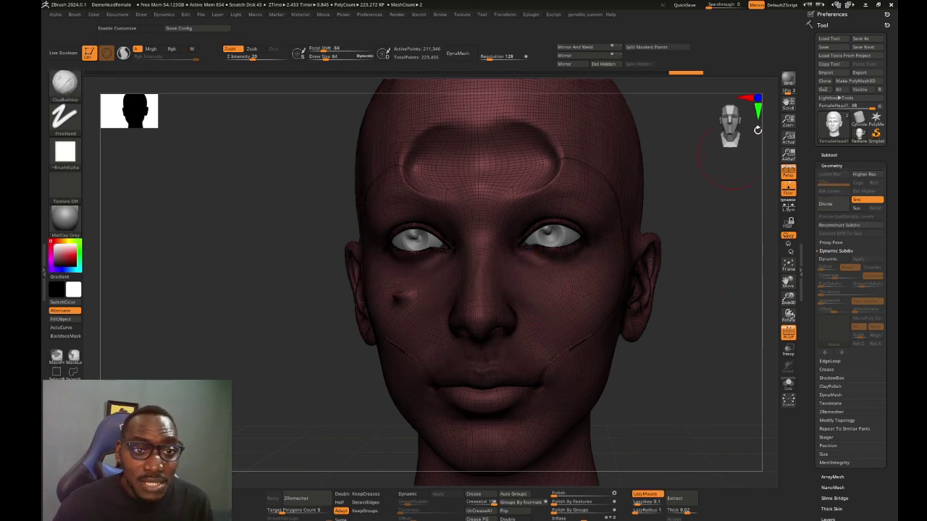
pyautogui.click(826, 90)
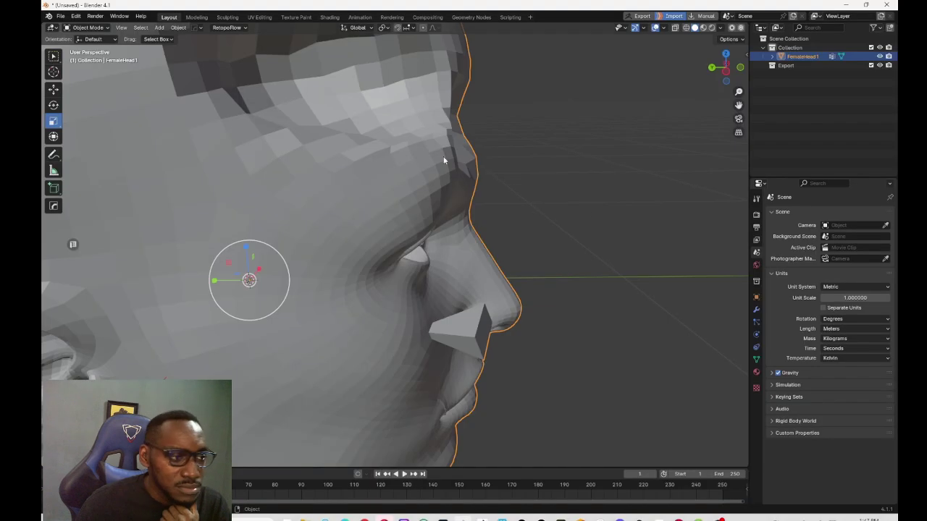
# Step: Deselect the female head object in the Blender scene
pyautogui.scroll(3, 417, 137)
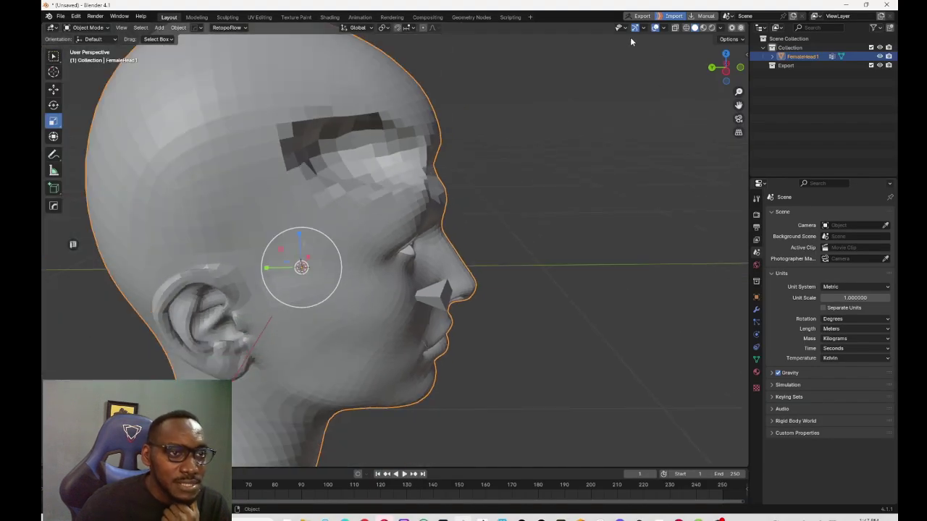
pyautogui.click(567, 110)
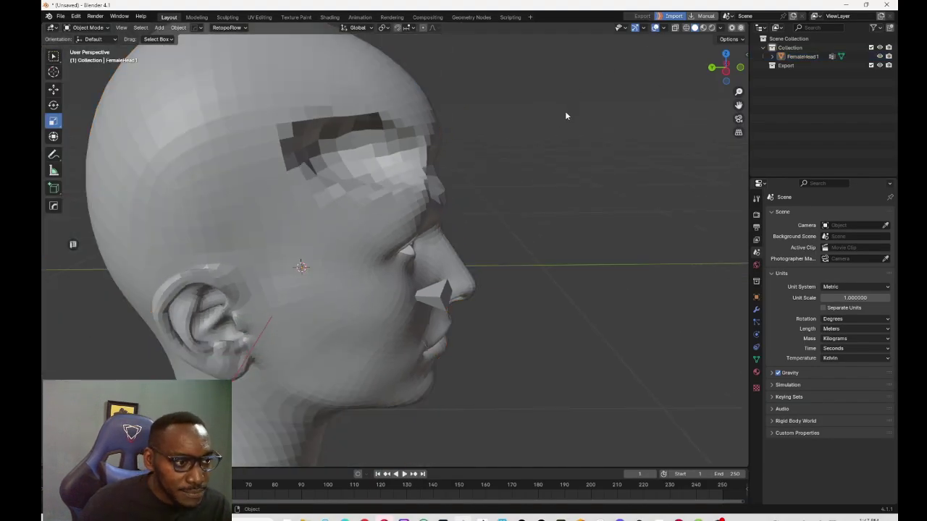
# Step: Switch to ZBrush, resend the head without its lower subdivision levels using GoZ, and return to Blender to inspect the imported mesh
pyautogui.click(671, 16)
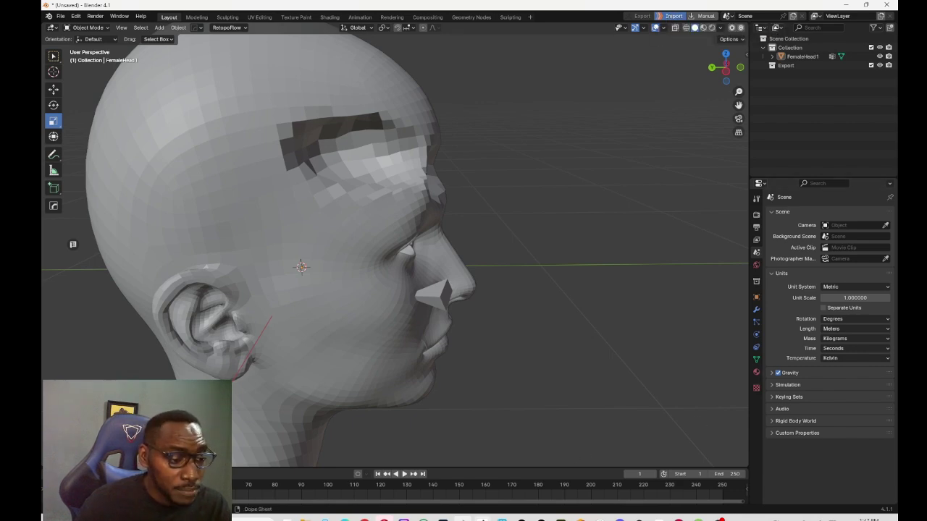
pyautogui.click(483, 519)
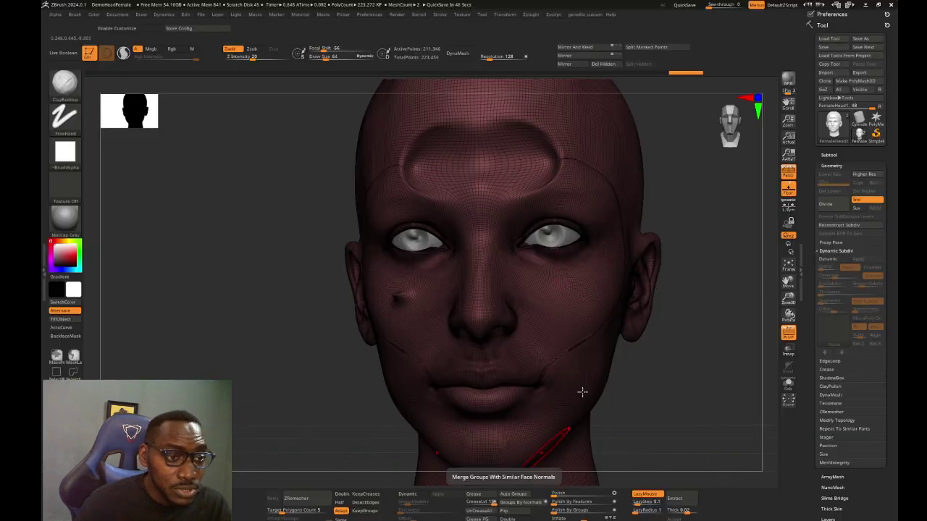
pyautogui.click(822, 92)
pyautogui.press('super')
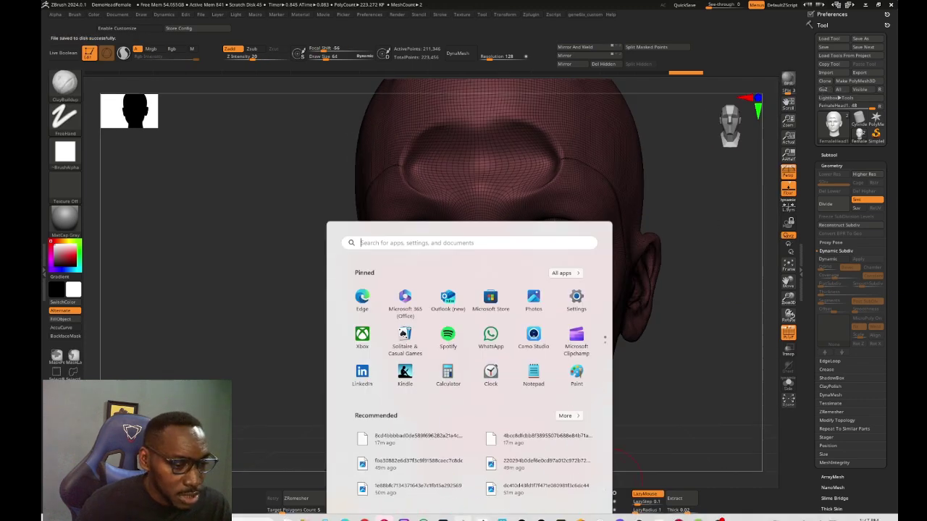
pyautogui.click(463, 518)
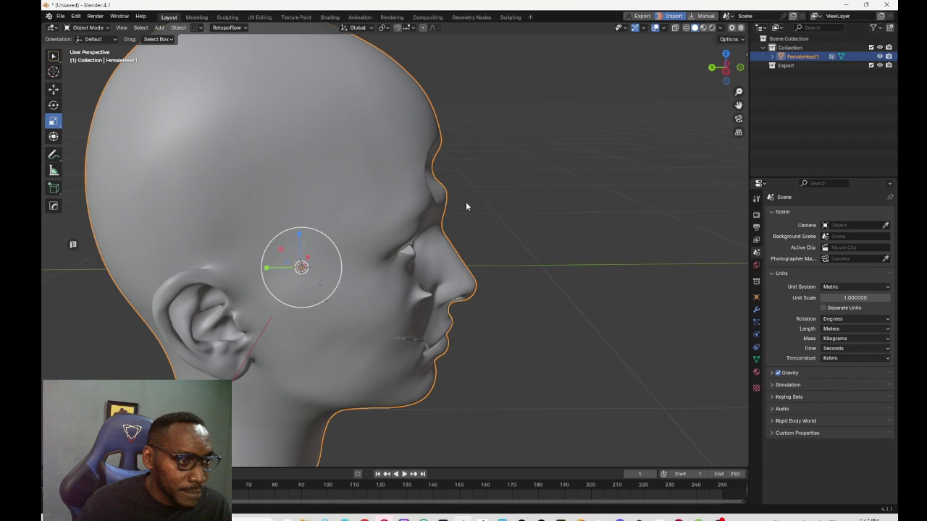
pyautogui.moveTo(465, 207); pyautogui.dragTo(341, 151, button='middle')
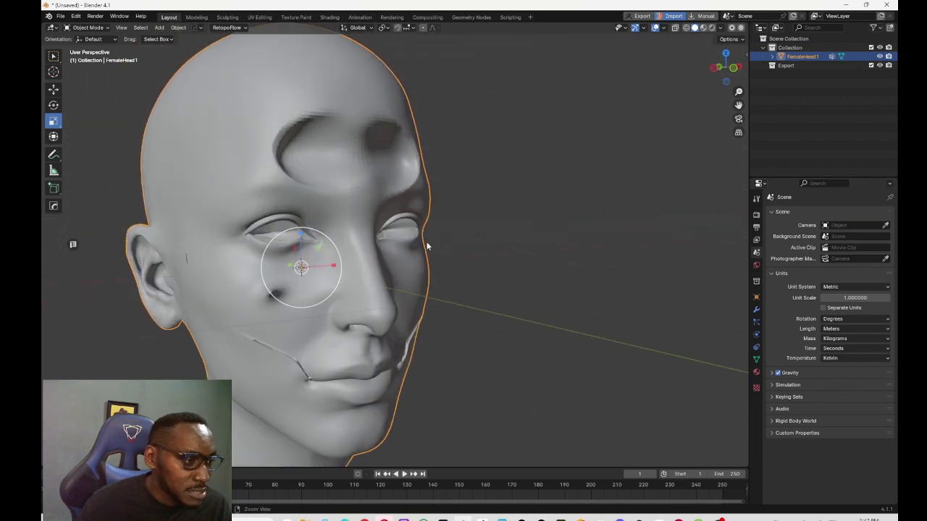
pyautogui.moveTo(427, 246); pyautogui.dragTo(372, 196, button='middle')
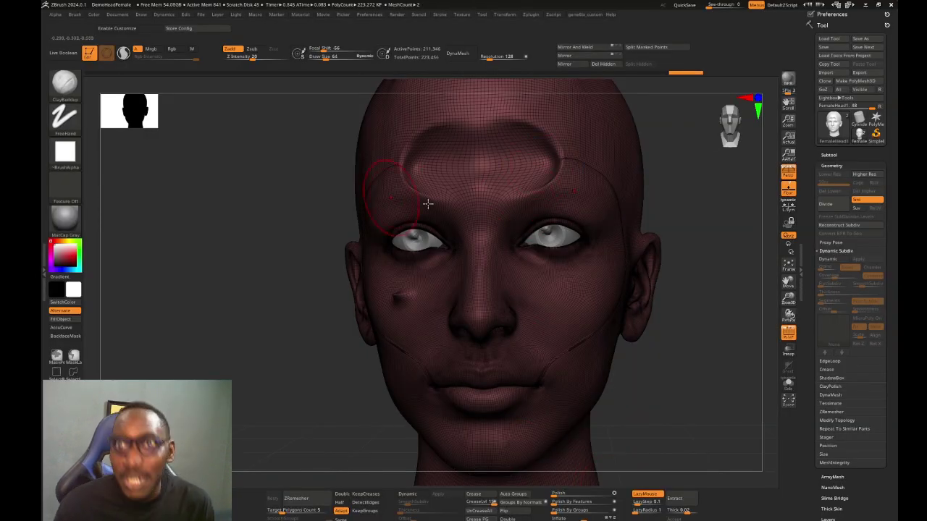
pyautogui.press('super')
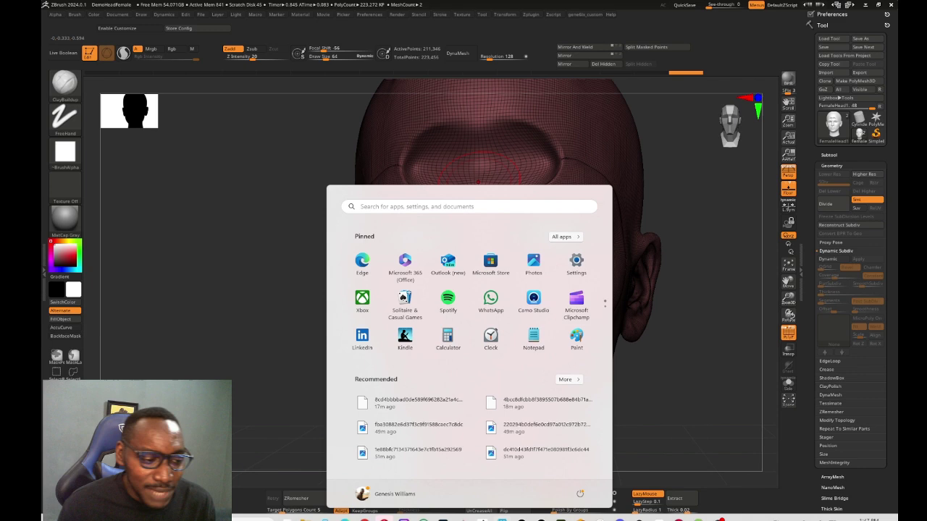
pyautogui.click(717, 202)
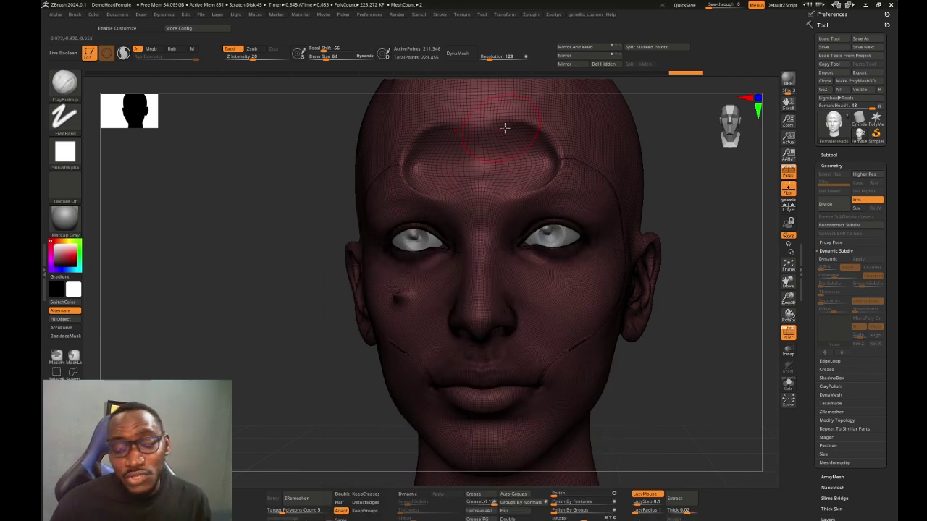